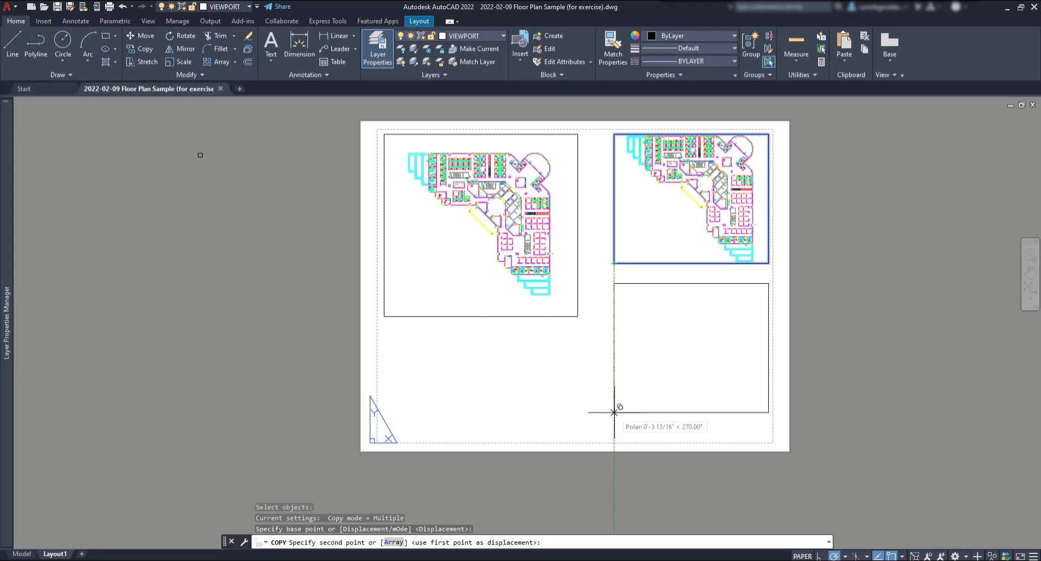
Step: Place the copied viewport lower-right, show the Patti office saved view, then REGEN the labels
click(614, 413)
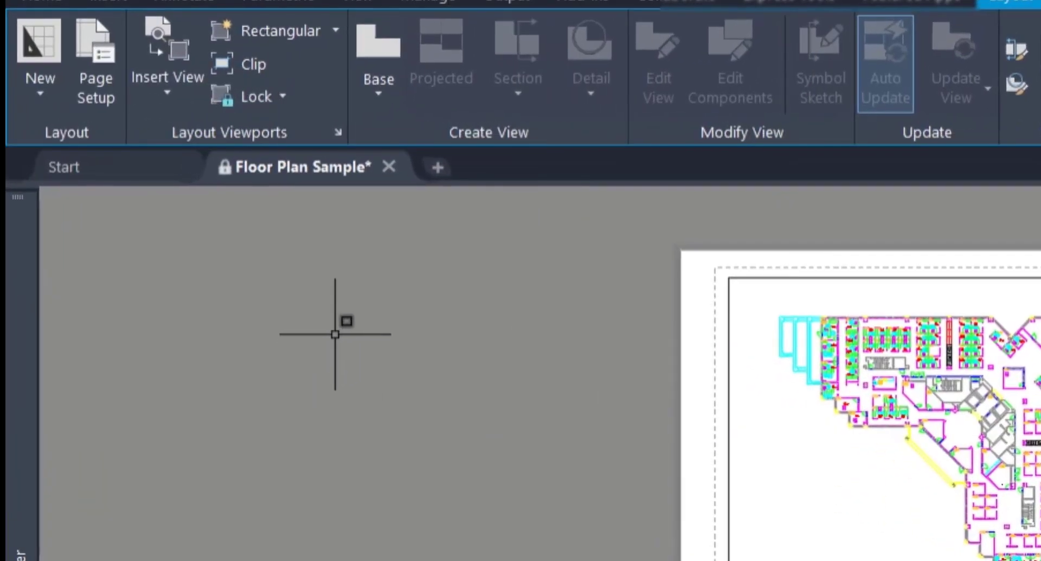
click(336, 30)
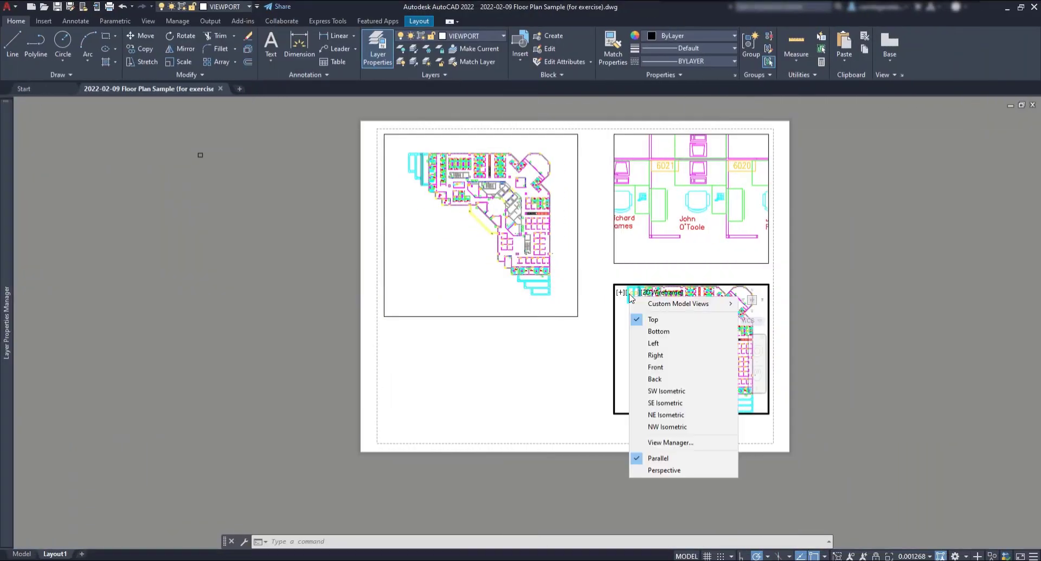
mouse_move(686, 304)
click(770, 327)
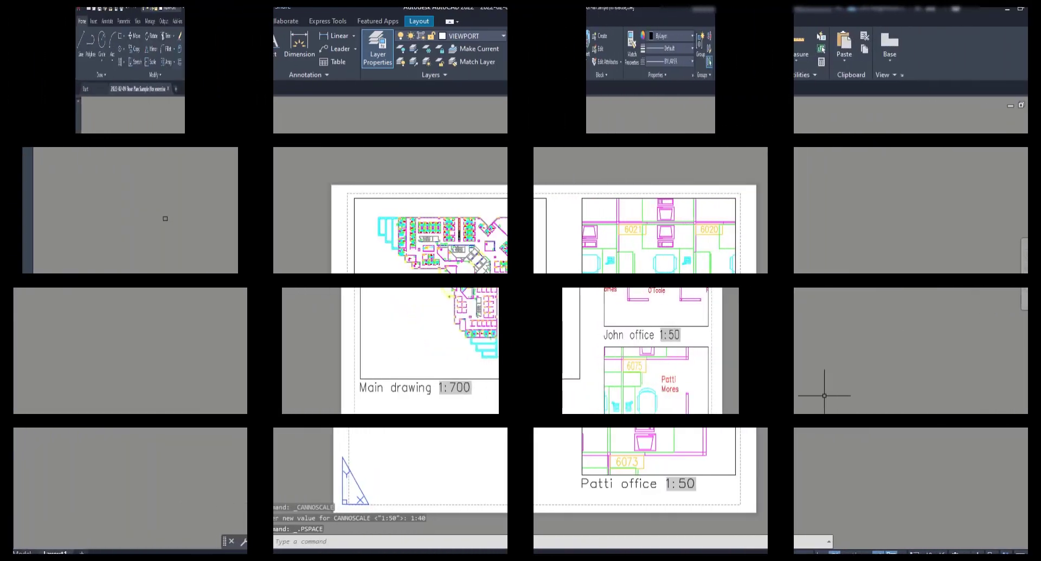
text(regen)
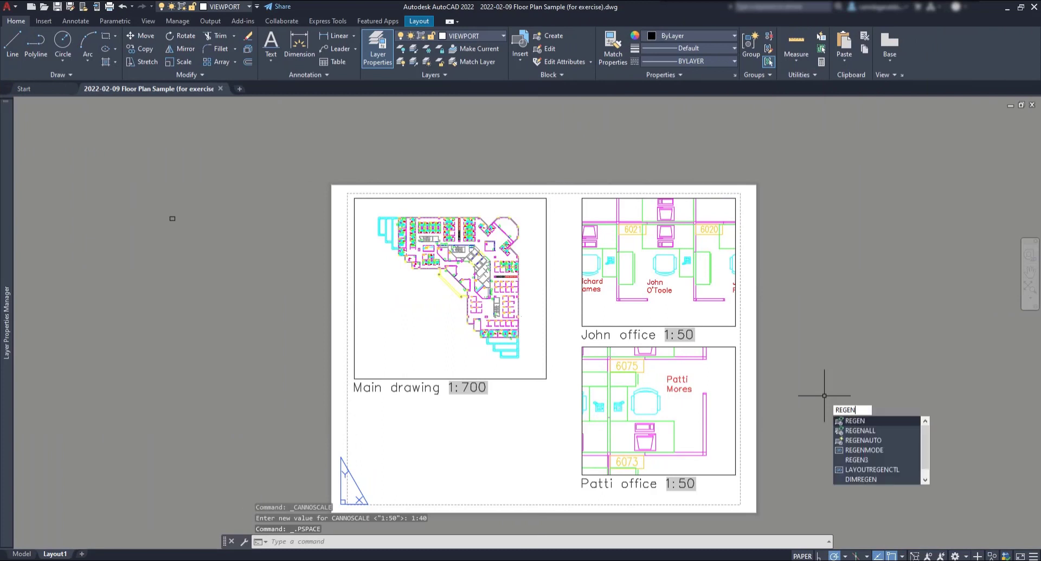
key(Return)
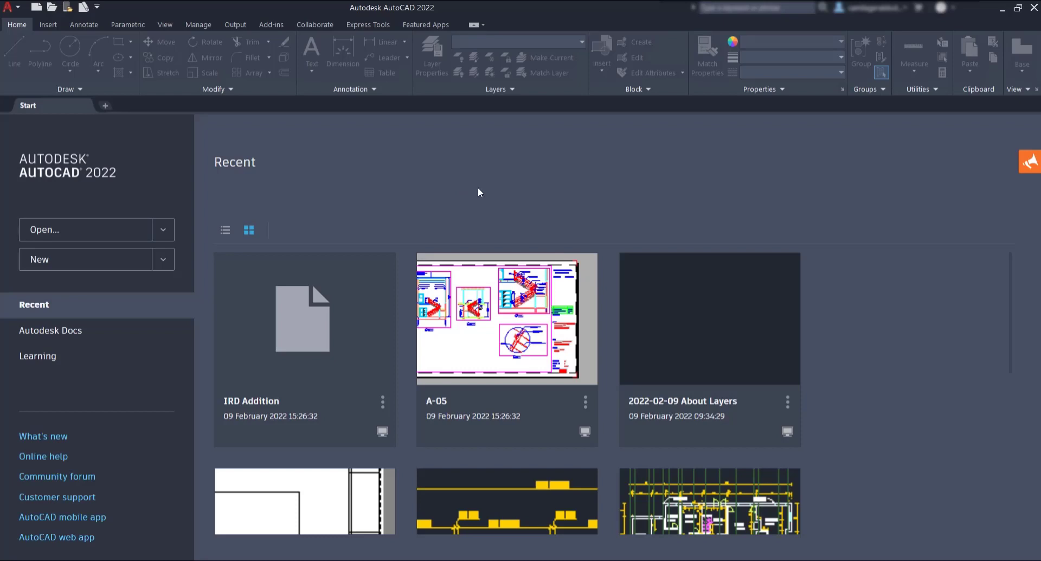
Step: Open Floor Plan Sample.dwg from the Database Connectivity sample drawings as read-only
click(169, 233)
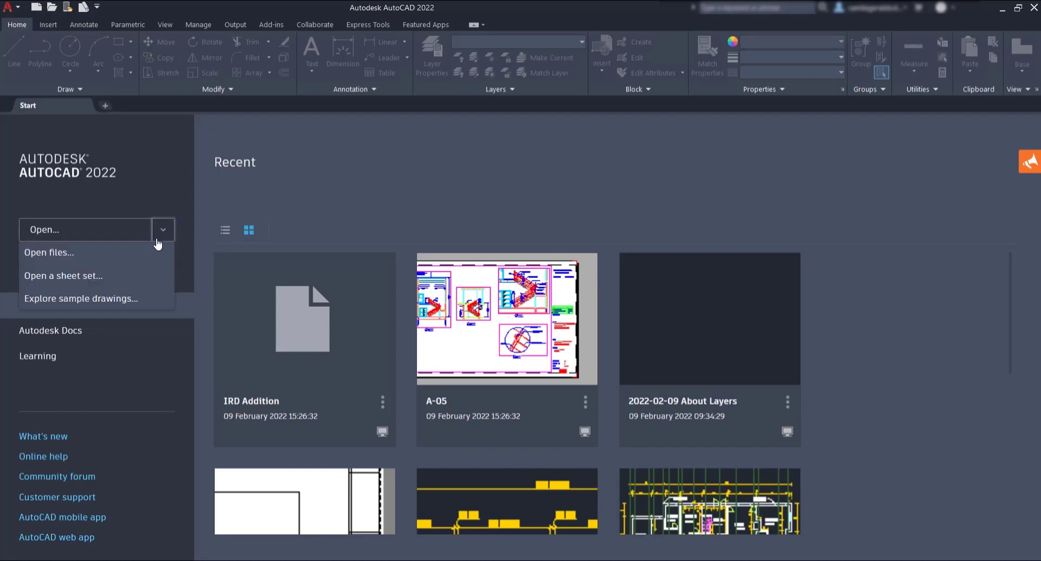
click(109, 298)
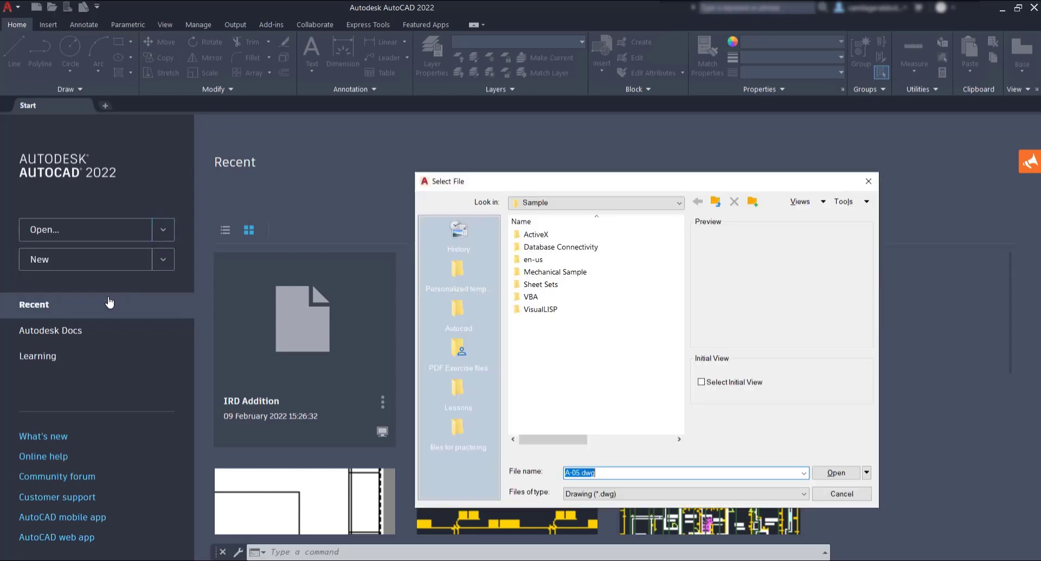
double_click(620, 248)
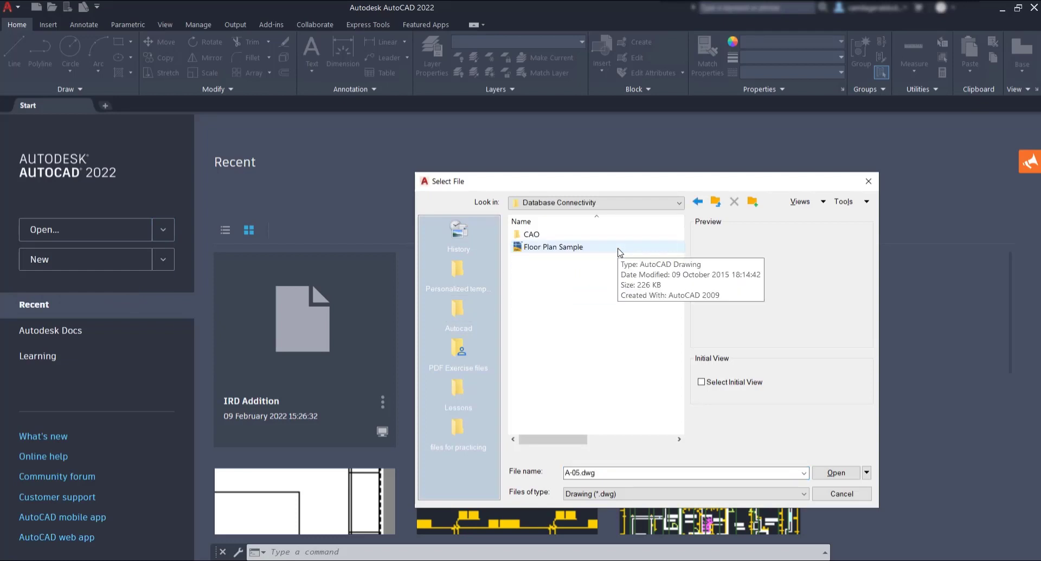
click(619, 249)
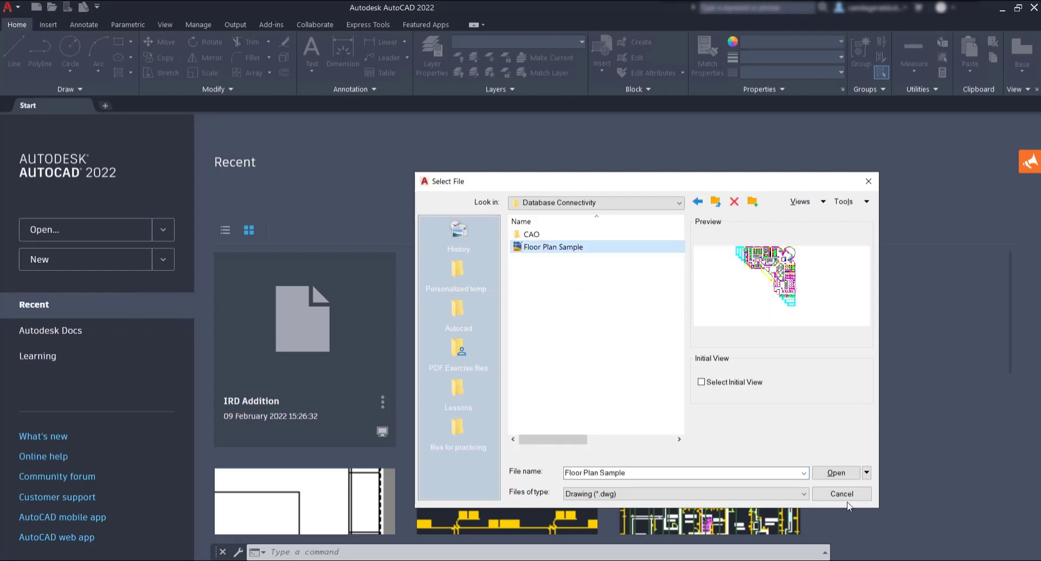
click(843, 472)
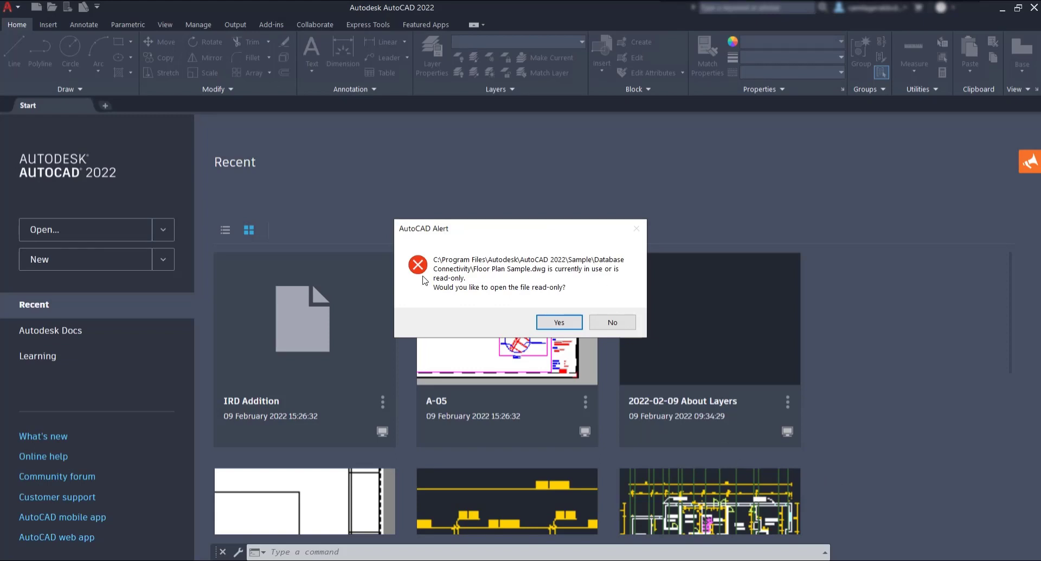
click(559, 323)
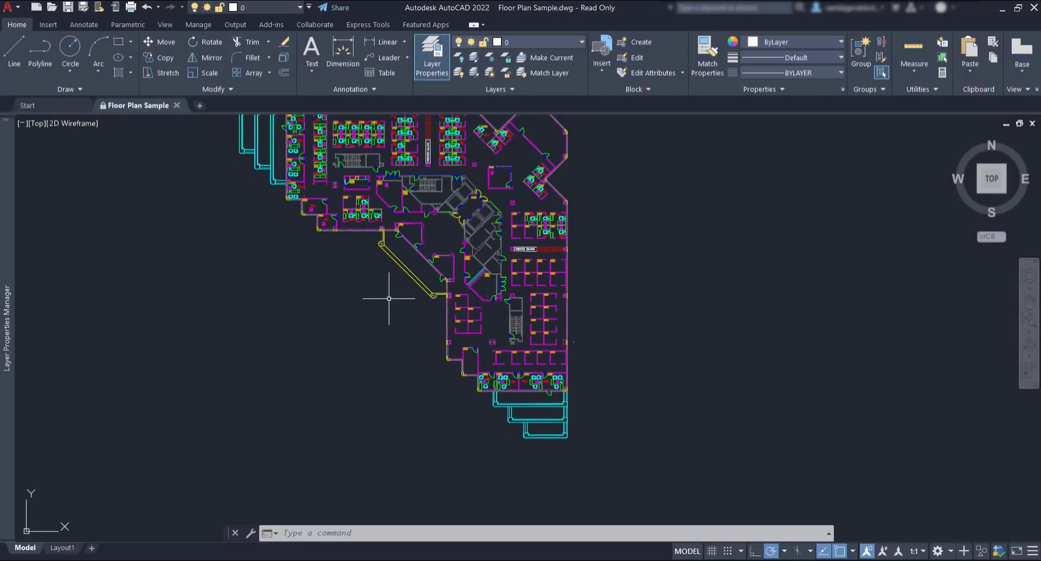
Step: Pan the model space view to centre the whole floor plan
middle_drag(389, 298, 460, 327)
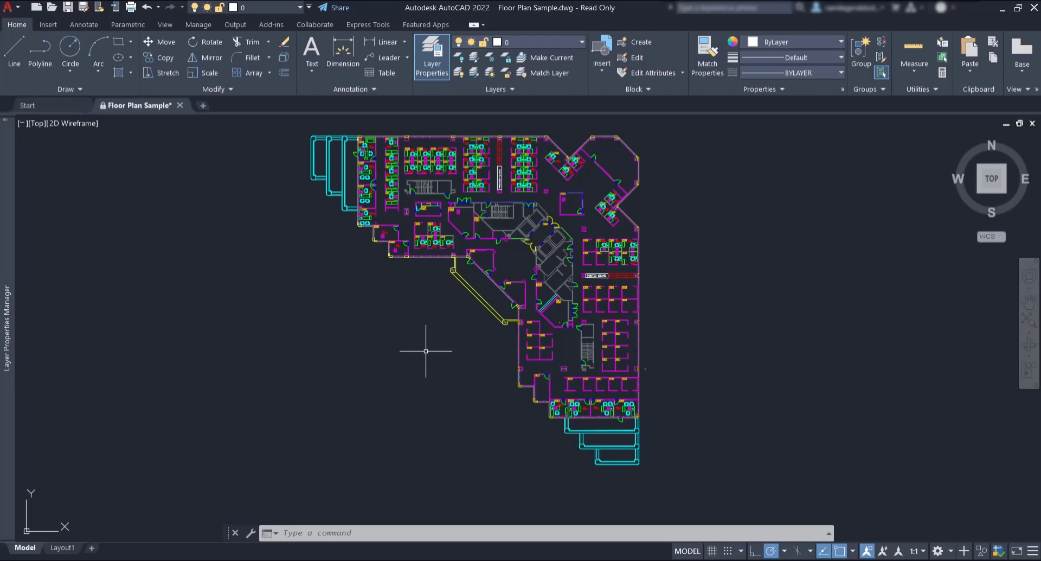
Step: Switch to the Layout1 sheet and pan it into the middle of the screen
click(64, 549)
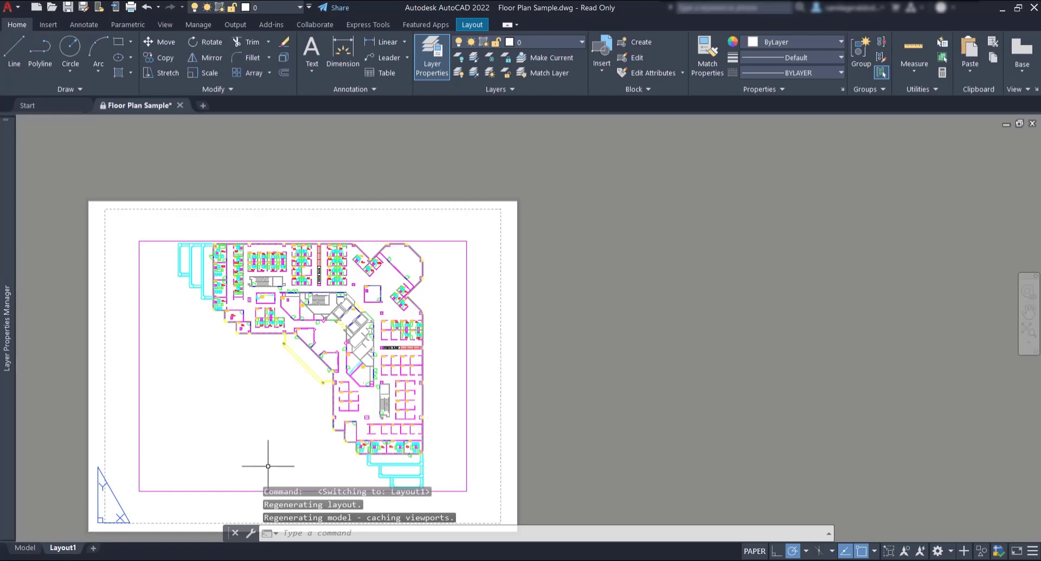
mouse_move(555, 401)
middle_down()
mouse_move(697, 347)
mouse_move(747, 340)
middle_up()
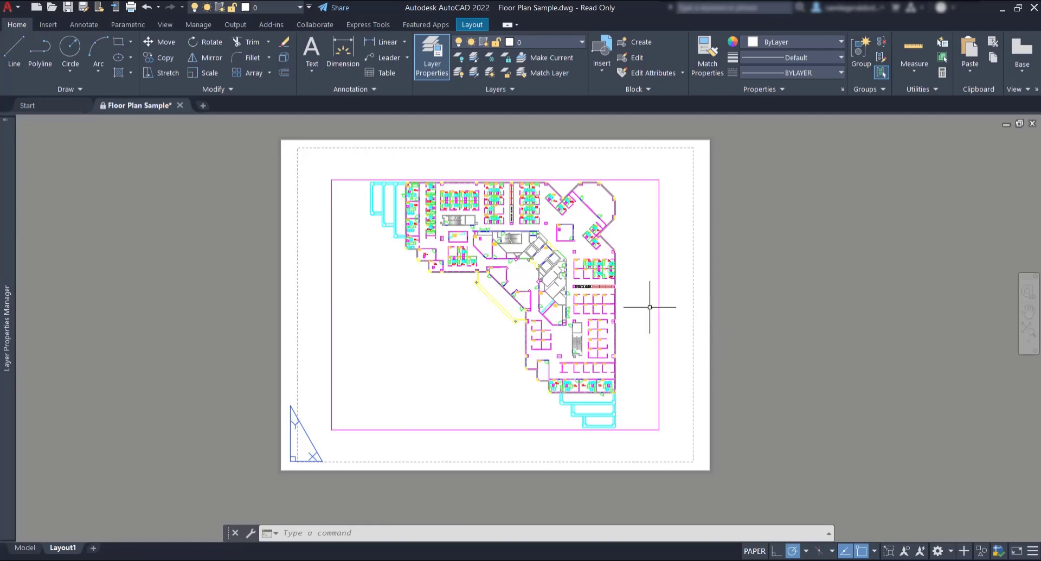
mouse_move(660, 303)
Step: Create a new layer named VIEWPORT and set its colour to white
mouse_move(6, 355)
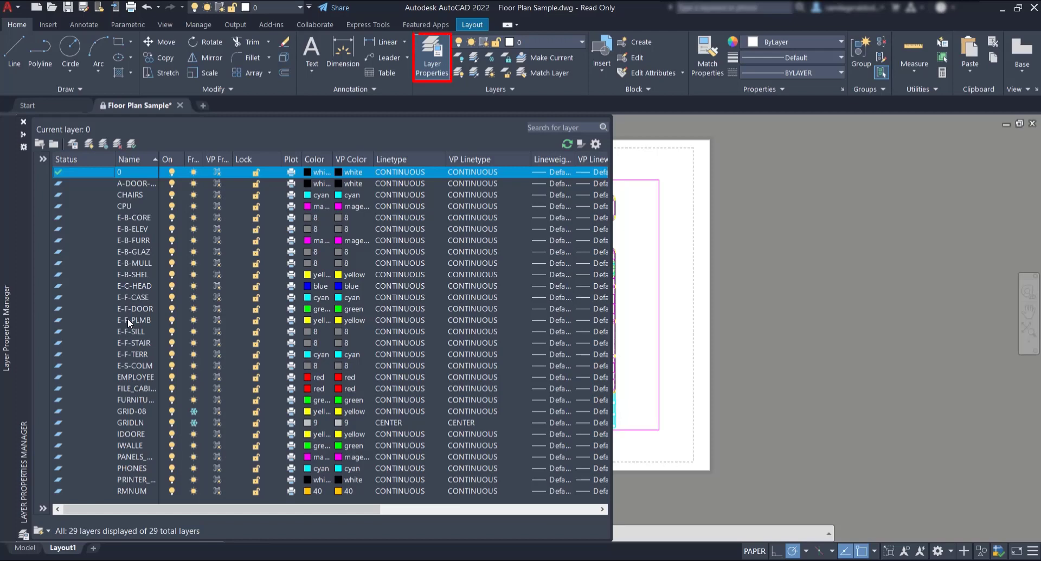
right_click(97, 324)
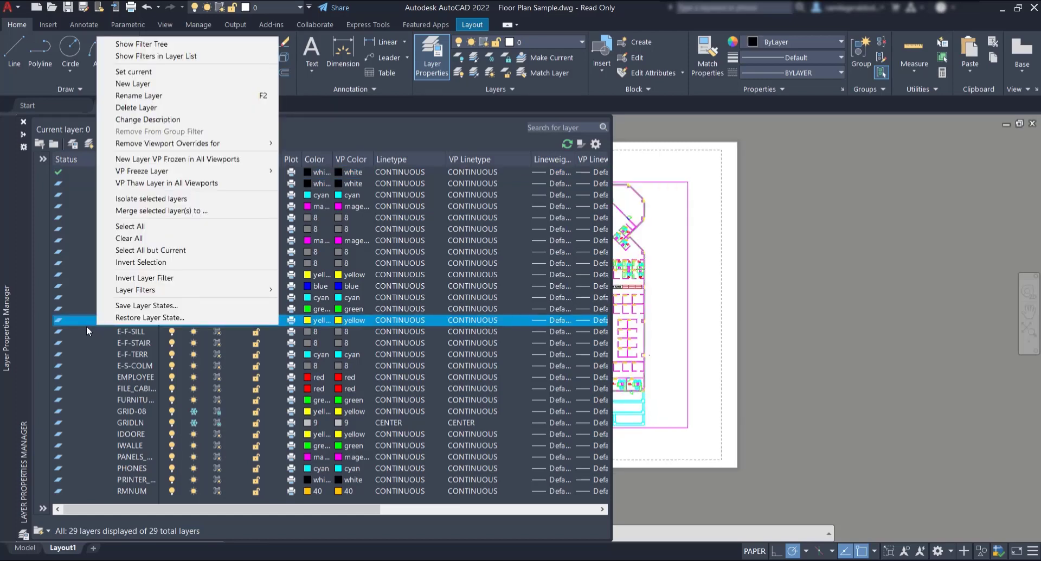
click(180, 85)
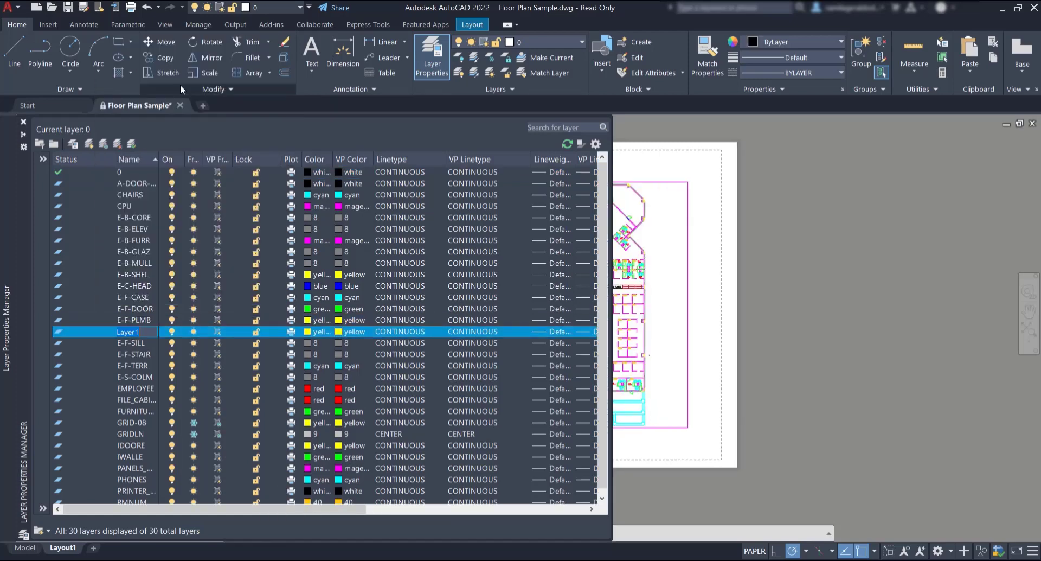
text(VIEWPORT)
click(307, 332)
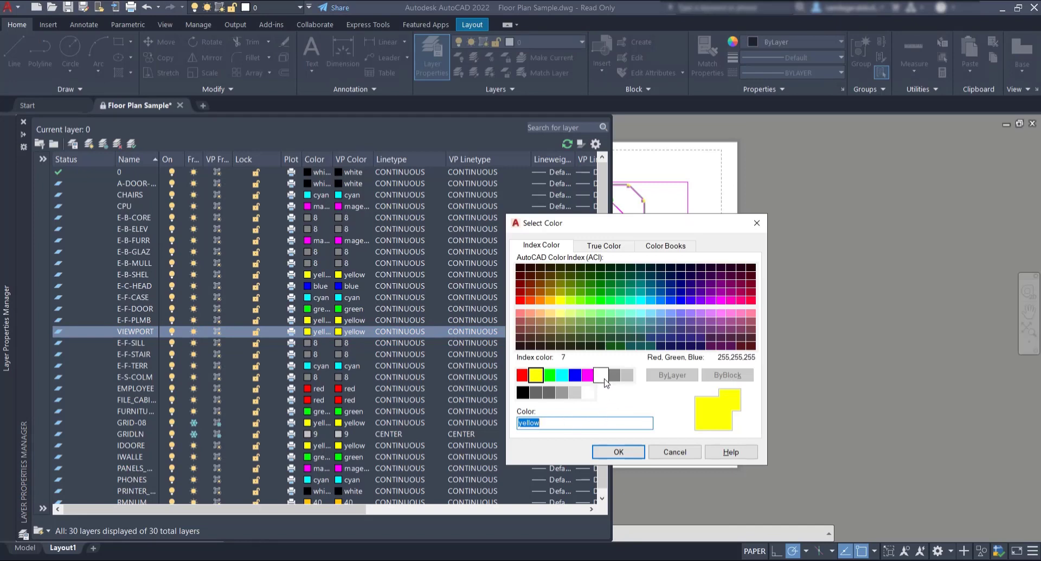
click(605, 380)
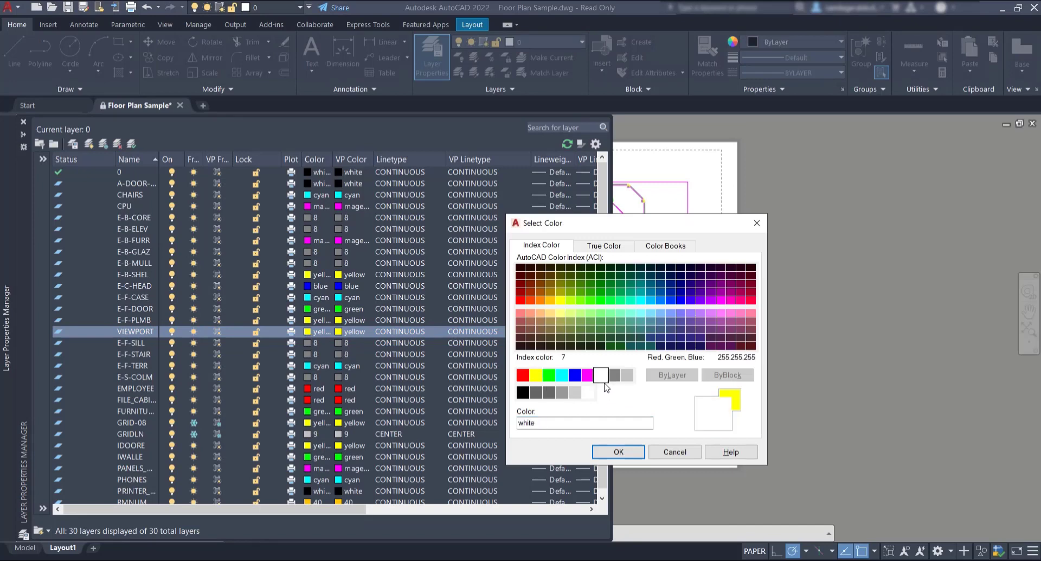
click(613, 453)
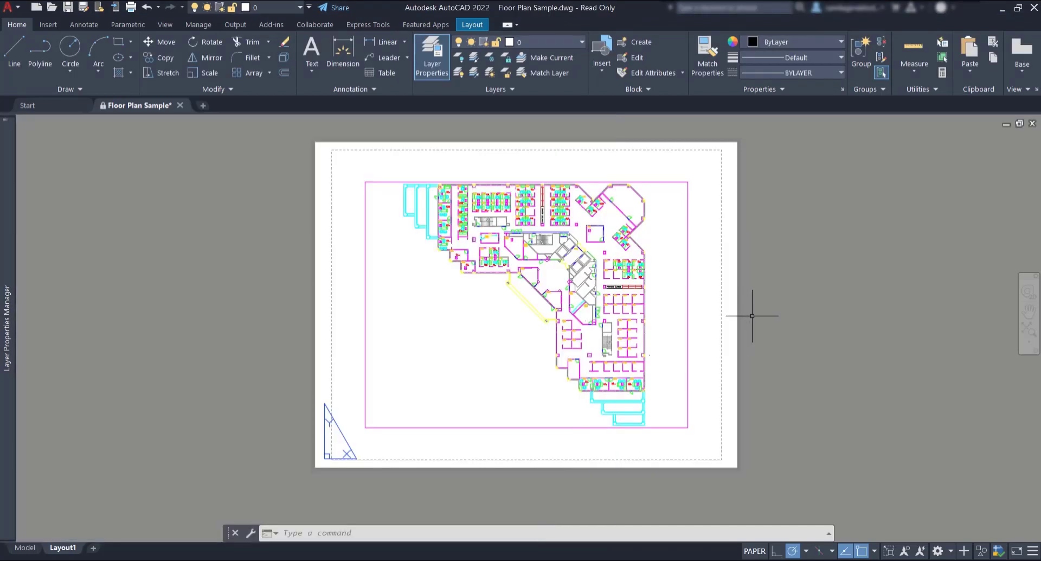
Step: Put the viewport on the VIEWPORT layer and stretch it into a smaller square
click(688, 339)
click(549, 42)
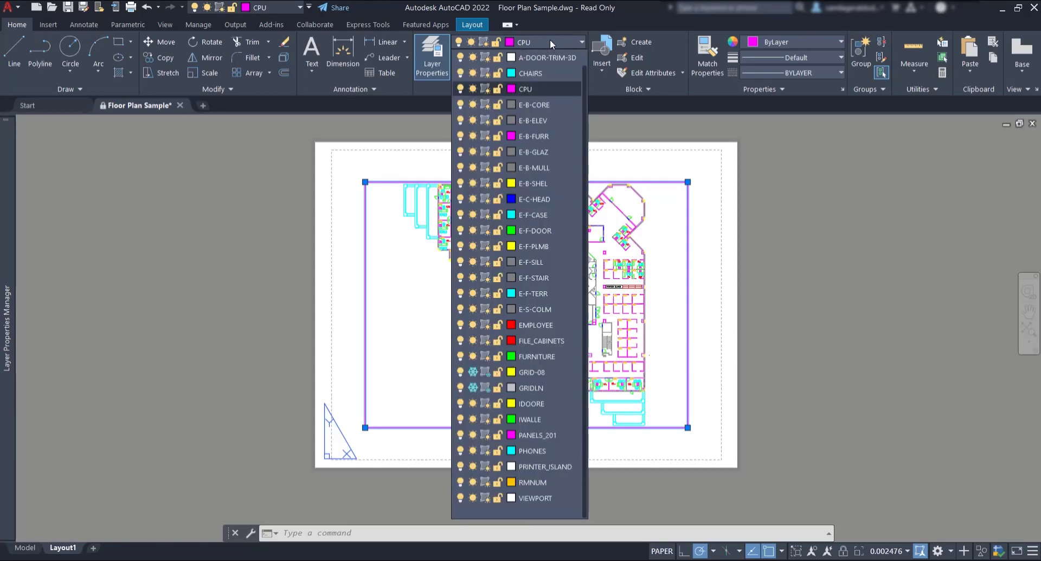
click(540, 498)
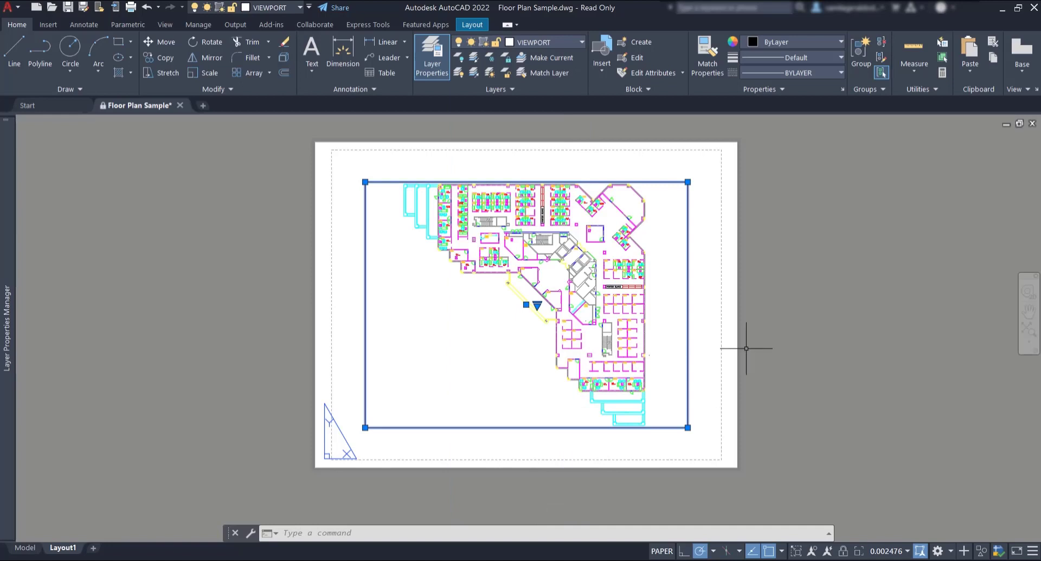
click(688, 427)
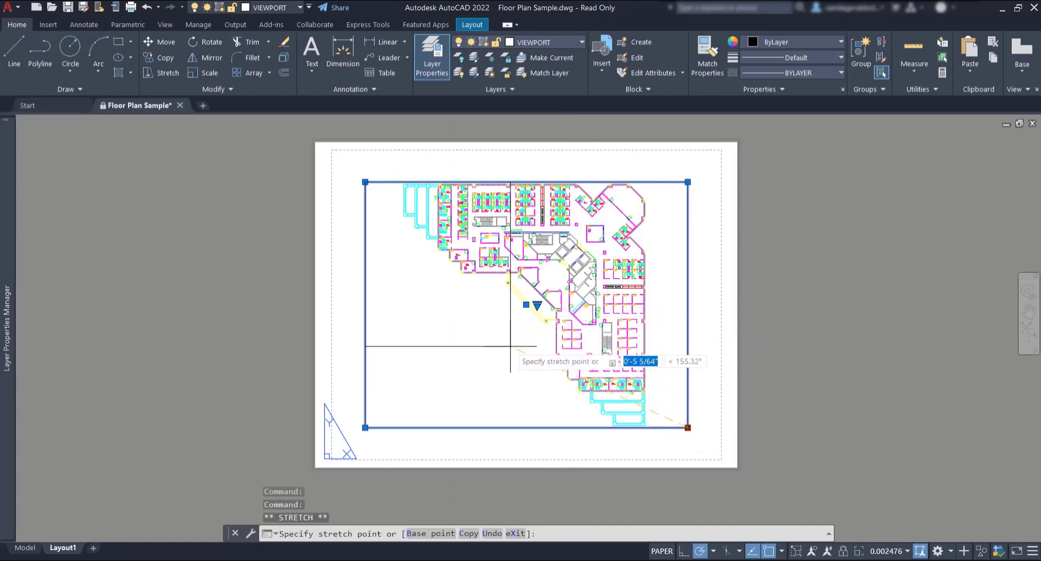
click(555, 360)
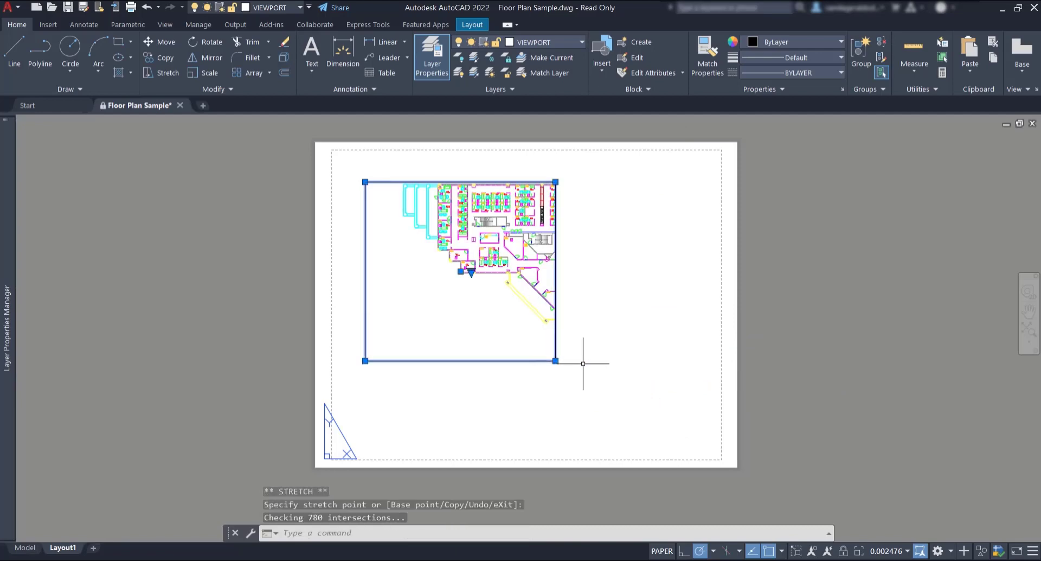
Step: Move the viewport so its top-left corner sits at the sheet's top-left corner
text(M)
key(Return)
key(Escape)
text(M)
key(Return)
click(555, 353)
key(Return)
click(365, 182)
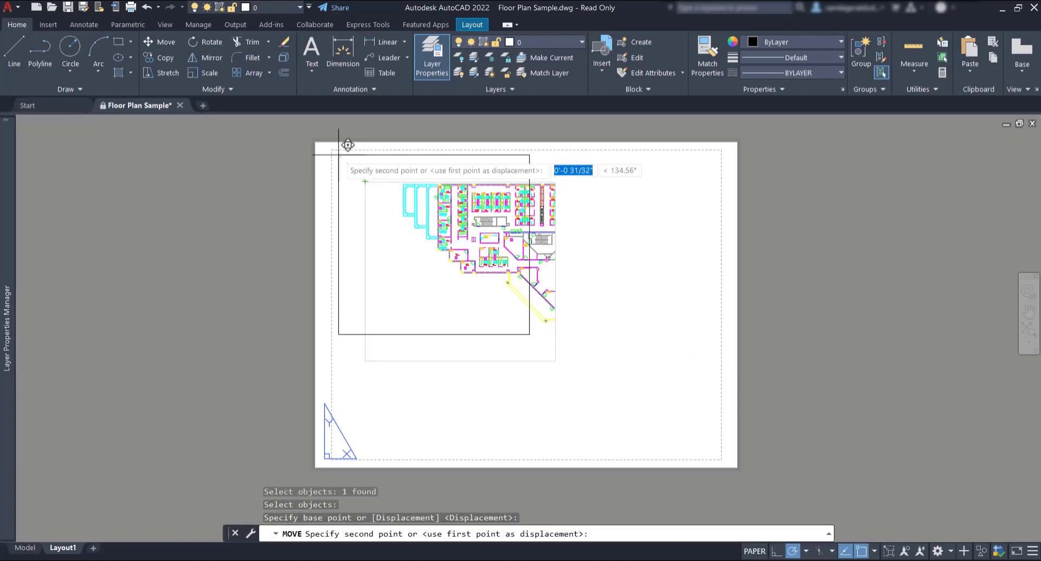
click(338, 155)
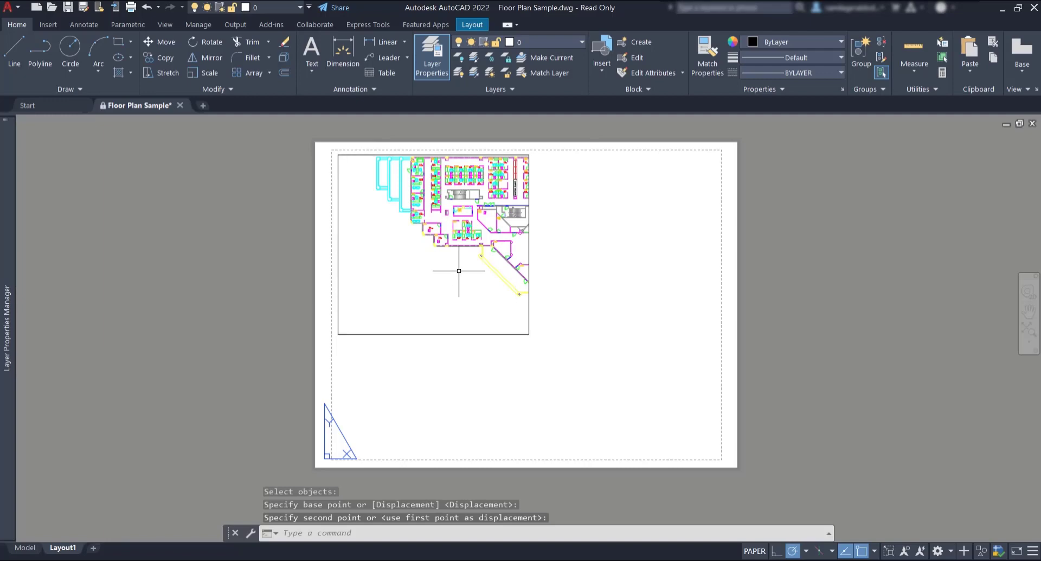
Step: Work inside the viewport, panning and zooming until the whole floor plan fits
double_click(460, 269)
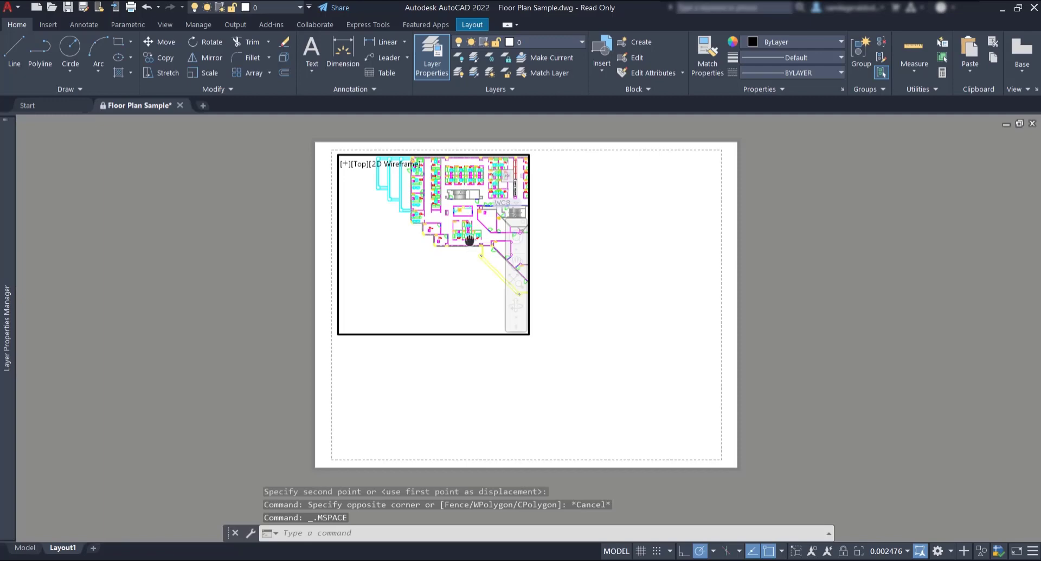
middle_drag(467, 227, 384, 221)
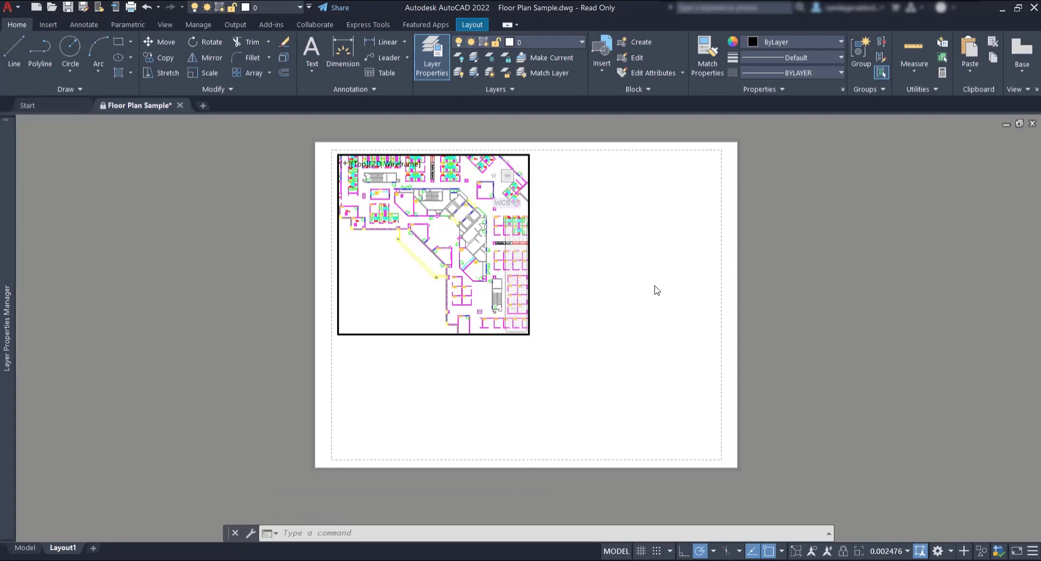
scroll(426, 252, down, 2)
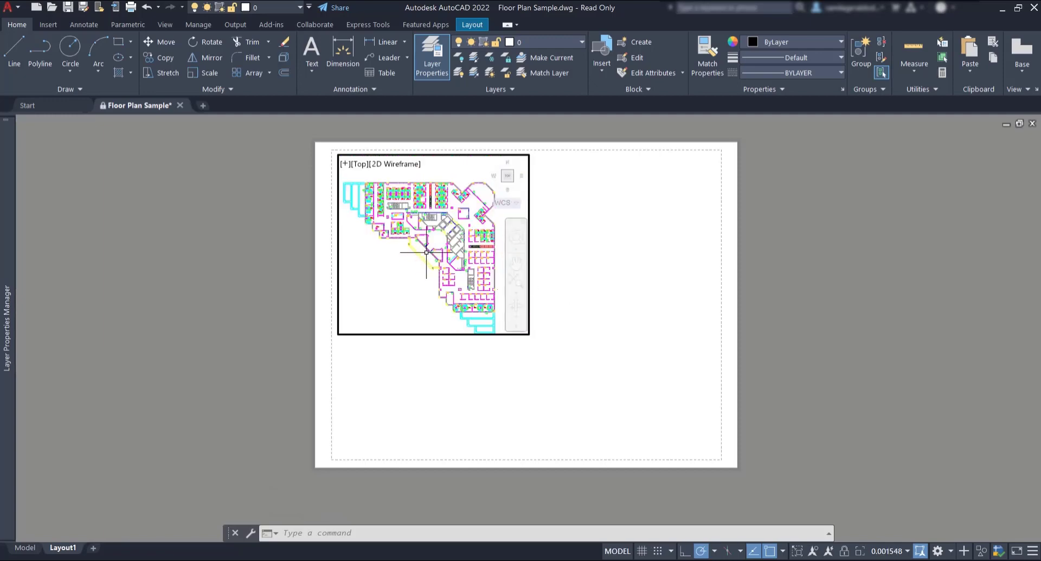
middle_drag(421, 268, 432, 259)
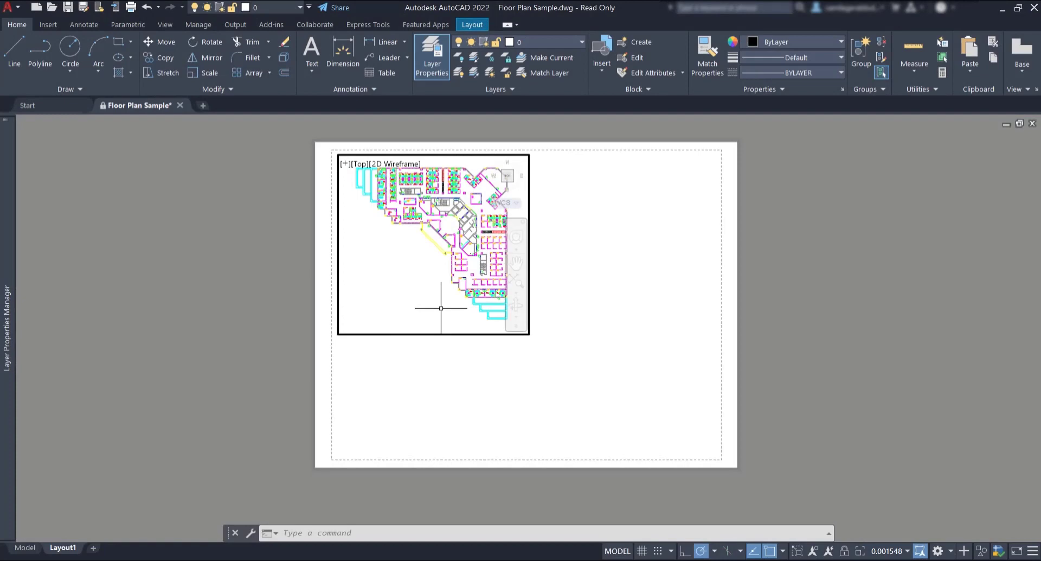
double_click(767, 326)
text(CALCULATOR)
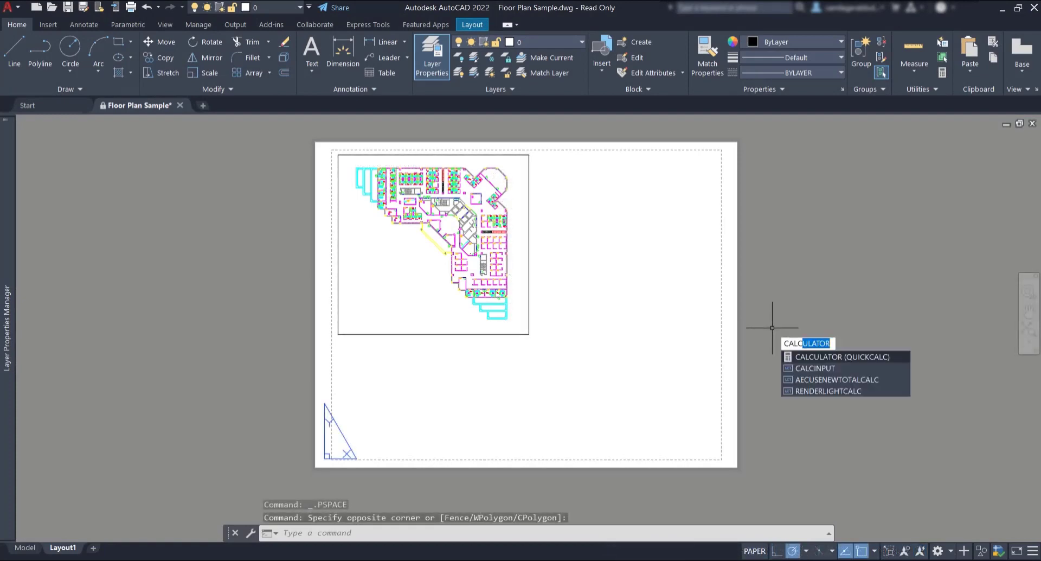
key(Return)
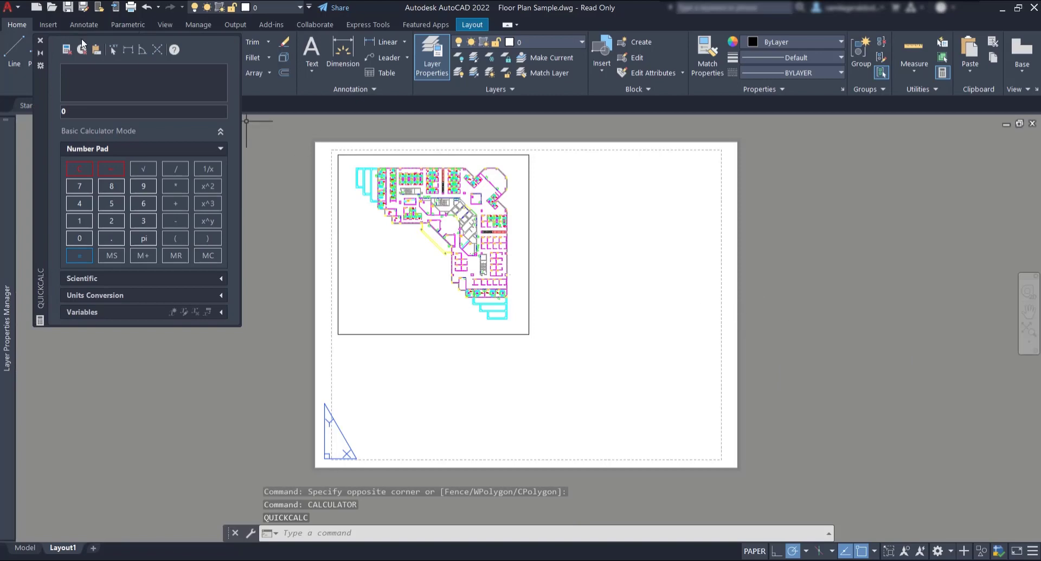
click(77, 111)
text(1/0.)
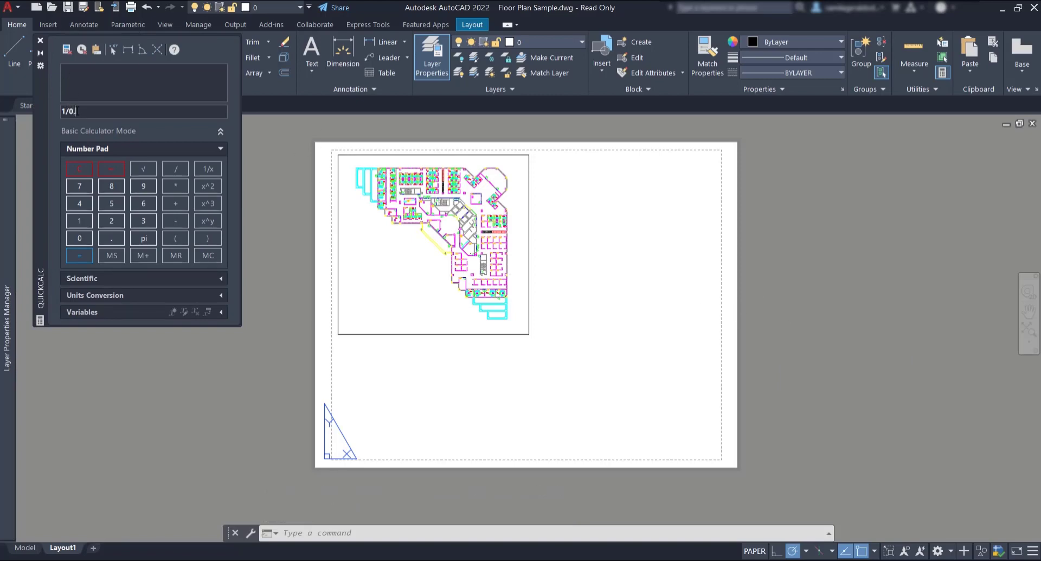
text(0015)
key(Return)
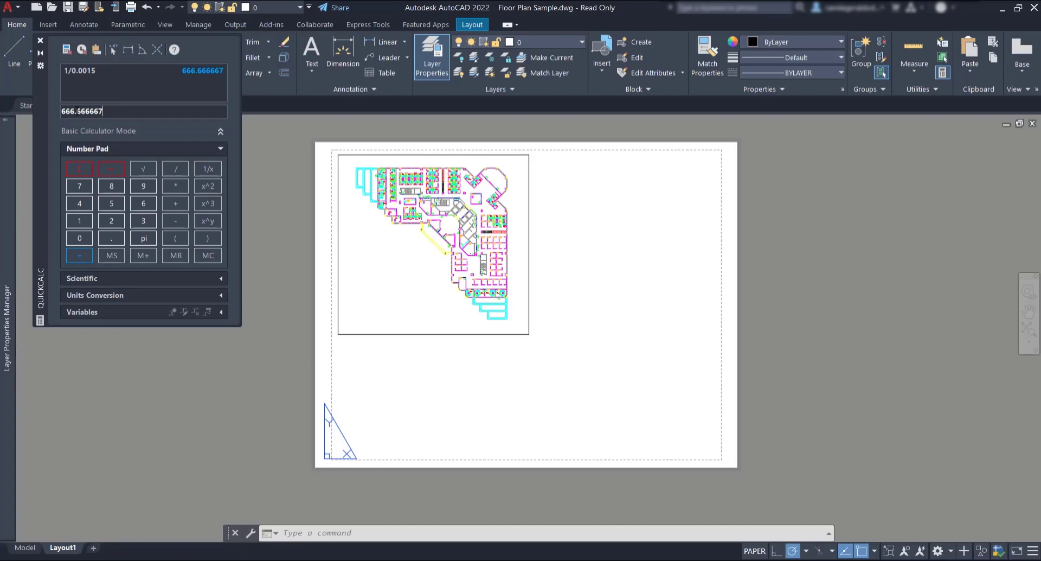
Step: Add a custom scale named 1:700 (1 paper unit = 700 drawing units) to the scale list
click(41, 38)
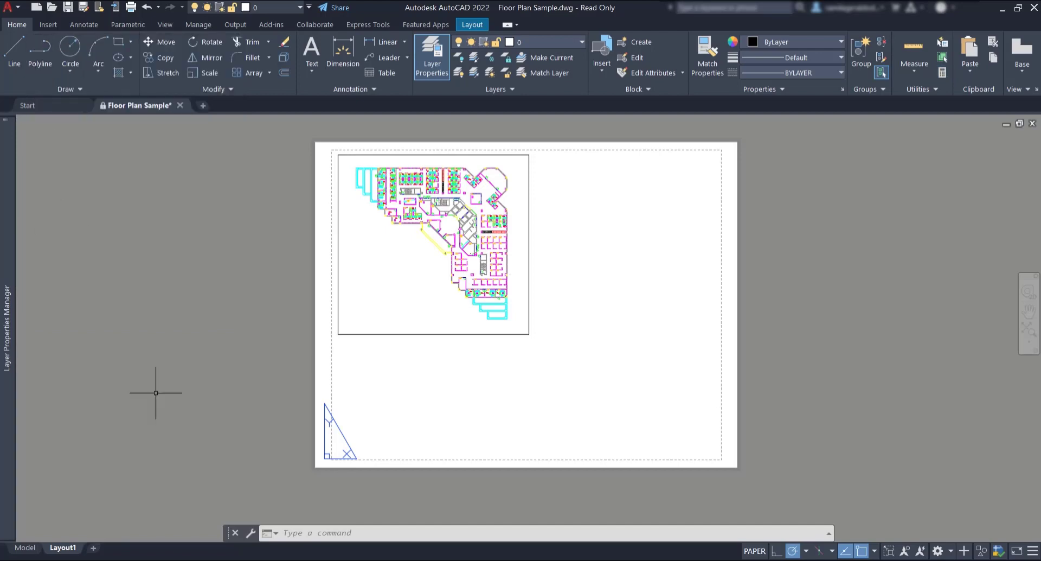
double_click(369, 287)
click(910, 551)
scroll(930, 395, down, 5)
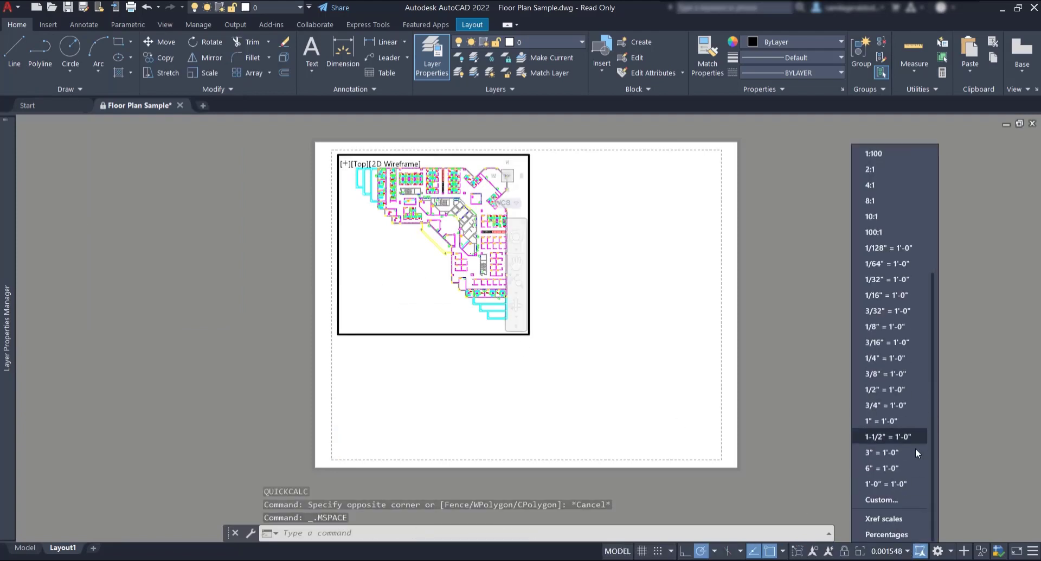
click(898, 501)
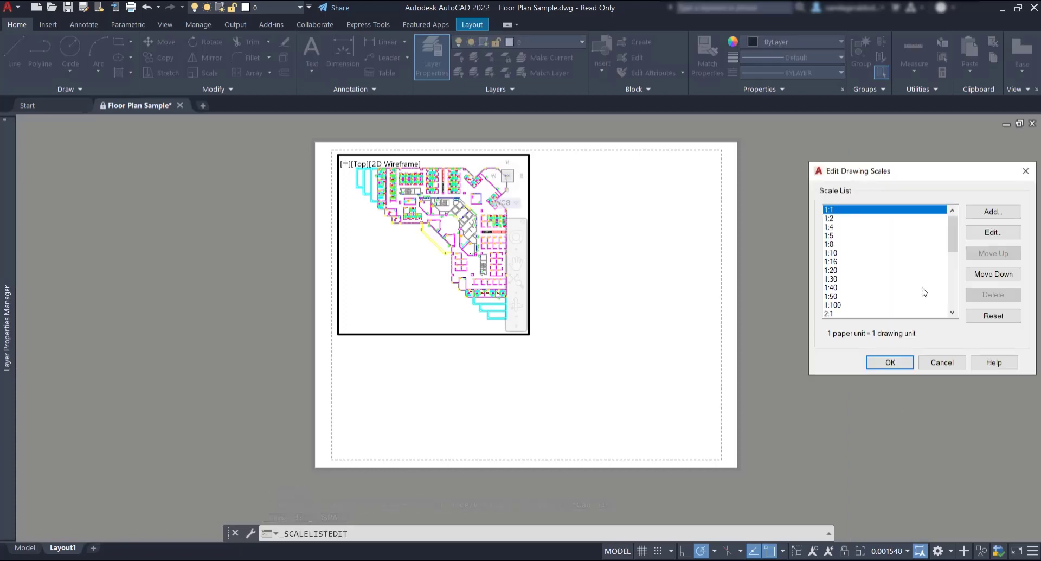
drag(953, 244, 955, 214)
click(992, 212)
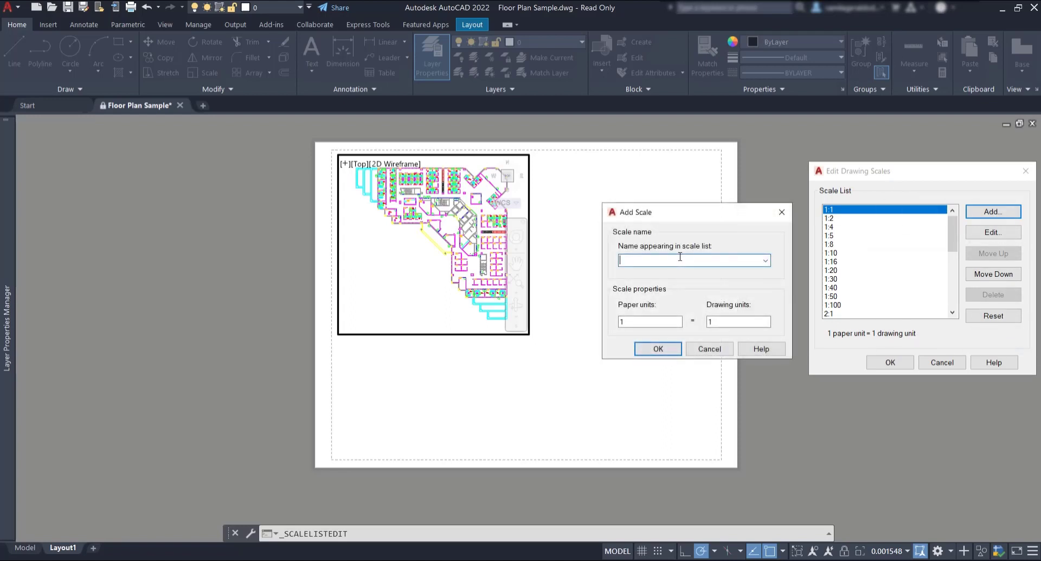
text(1:700)
click(725, 320)
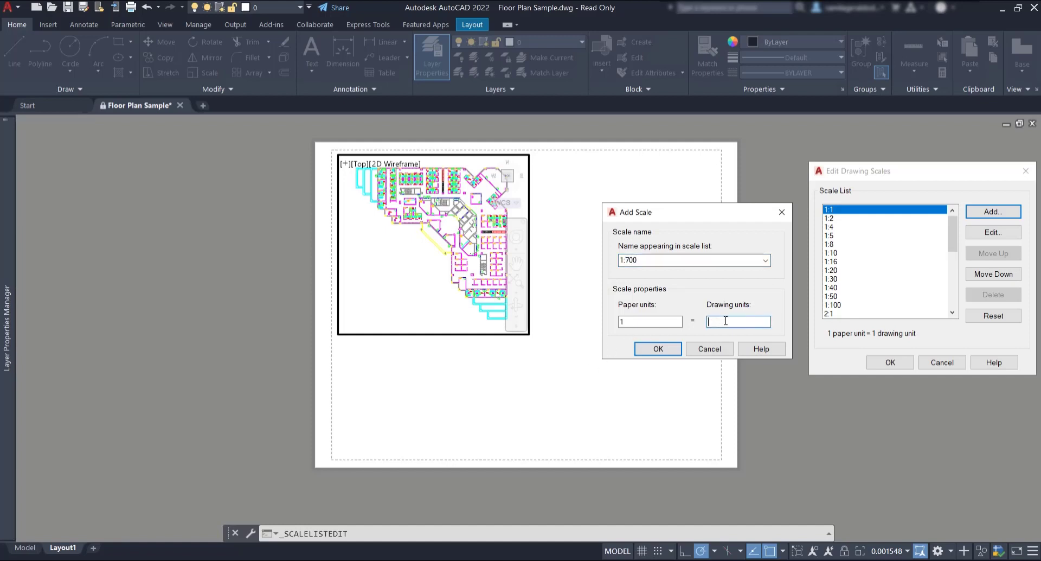
text(700)
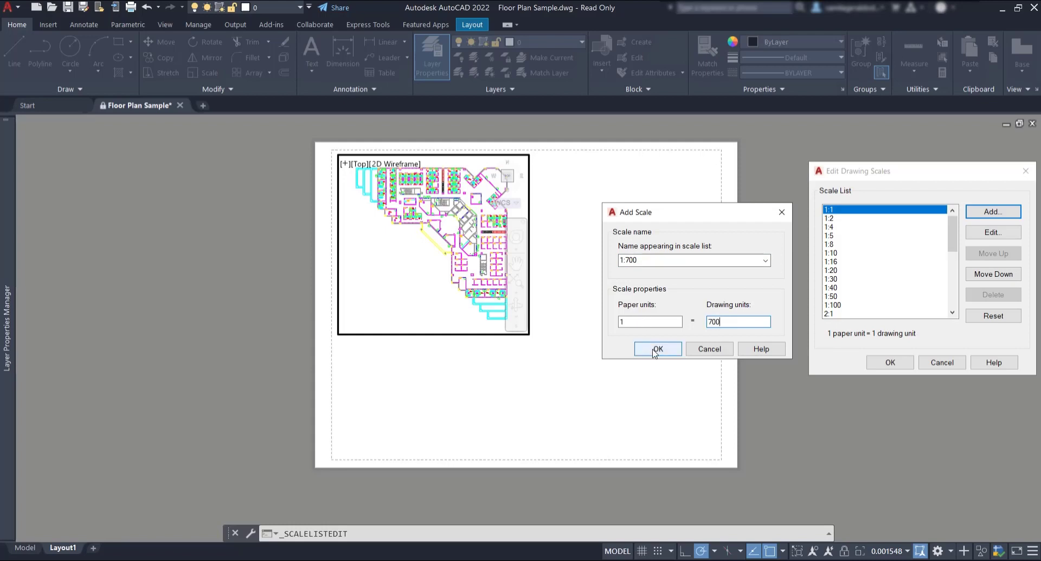
click(657, 349)
click(891, 362)
Step: Apply the 1:700 scale to the main floor-plan viewport
click(906, 551)
scroll(867, 161, down, 1)
click(870, 172)
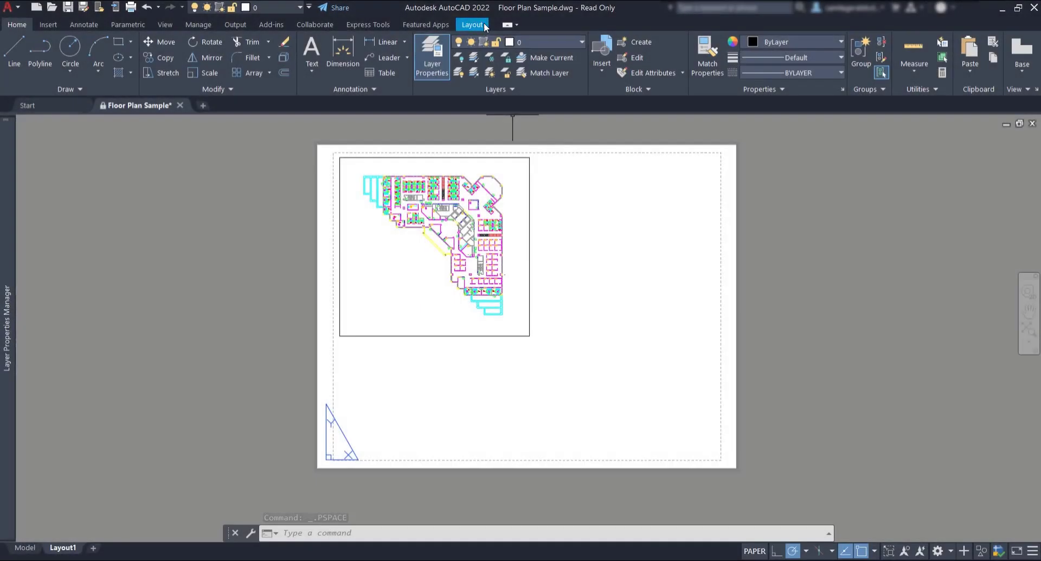
Step: Draw a second rectangular viewport at the sheet's upper right and activate it
click(483, 25)
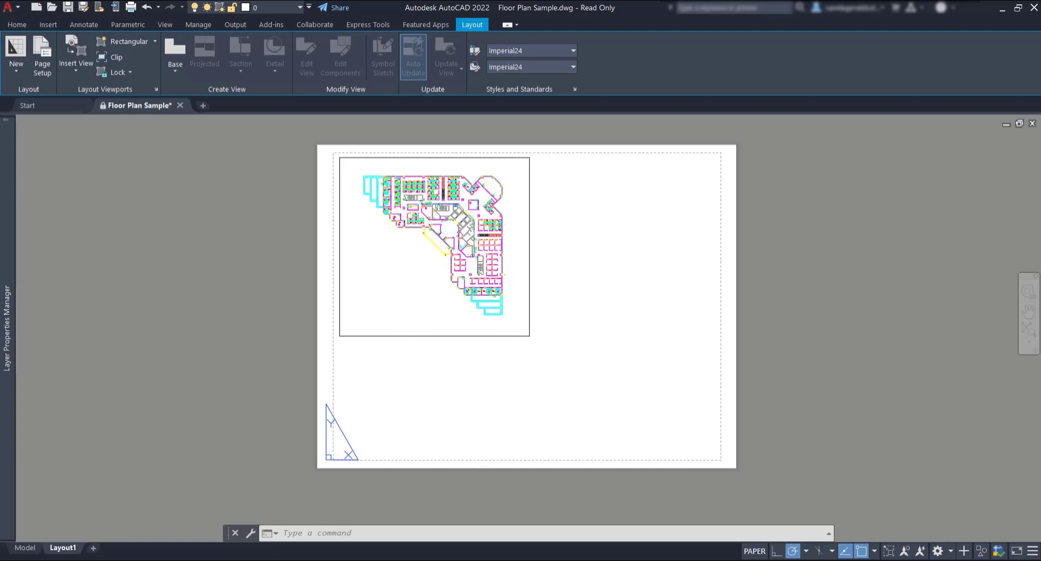
click(135, 39)
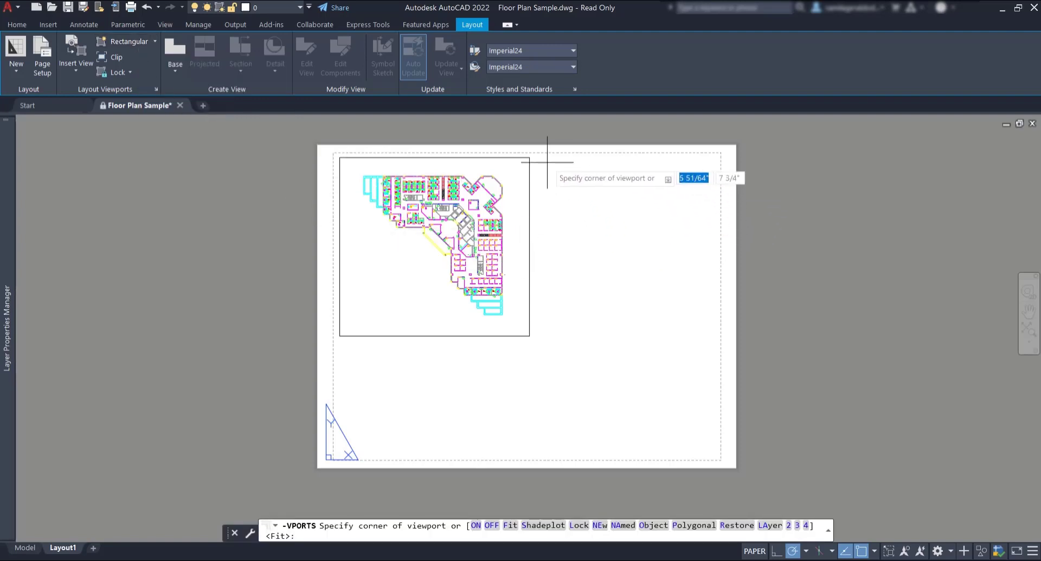
click(564, 158)
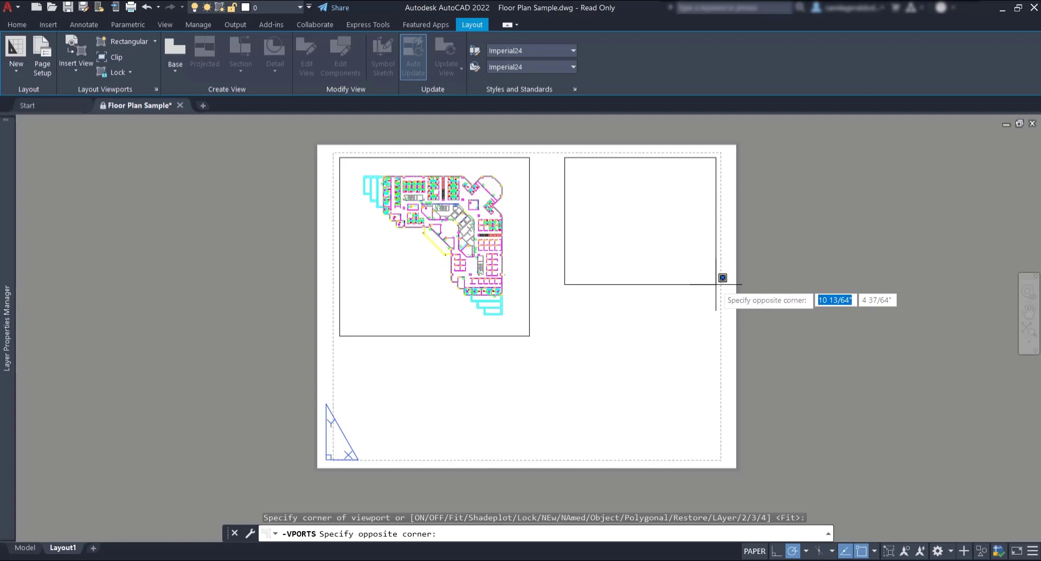
click(716, 284)
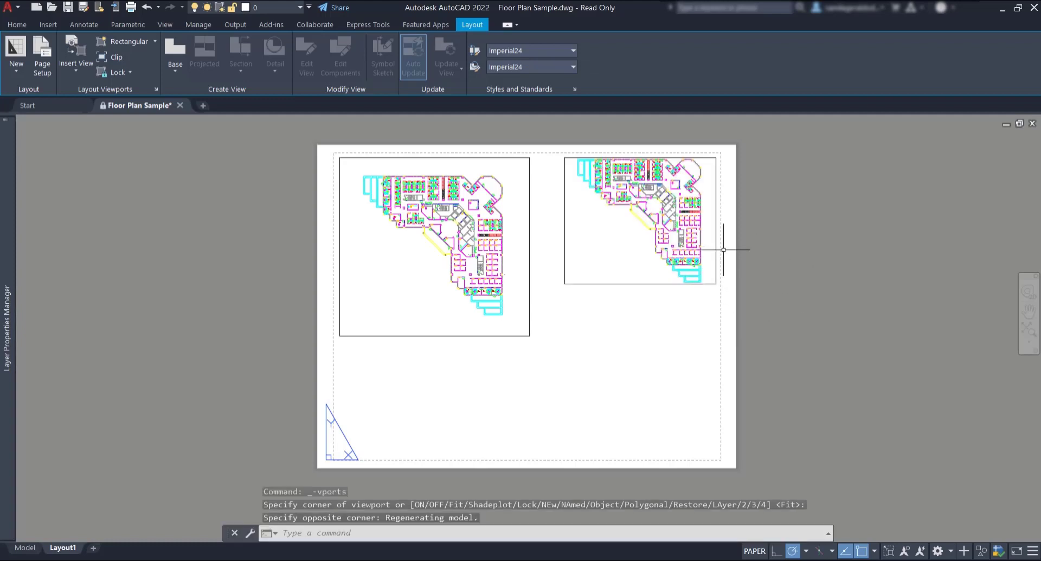
double_click(624, 233)
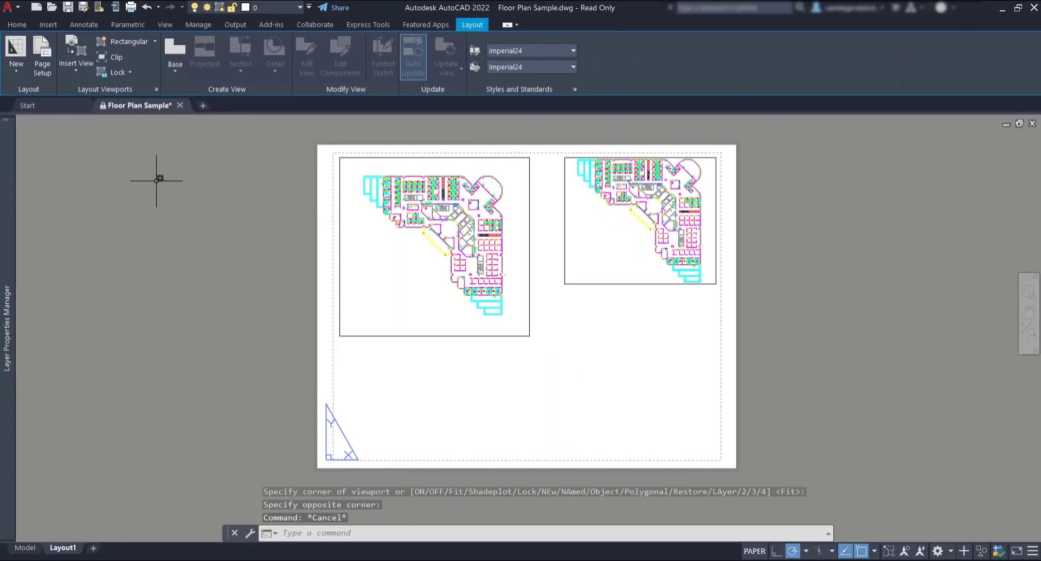
Step: Draw an L-shaped polygonal viewport with six corners below the upper-right viewport
key(Escape)
click(156, 43)
click(144, 87)
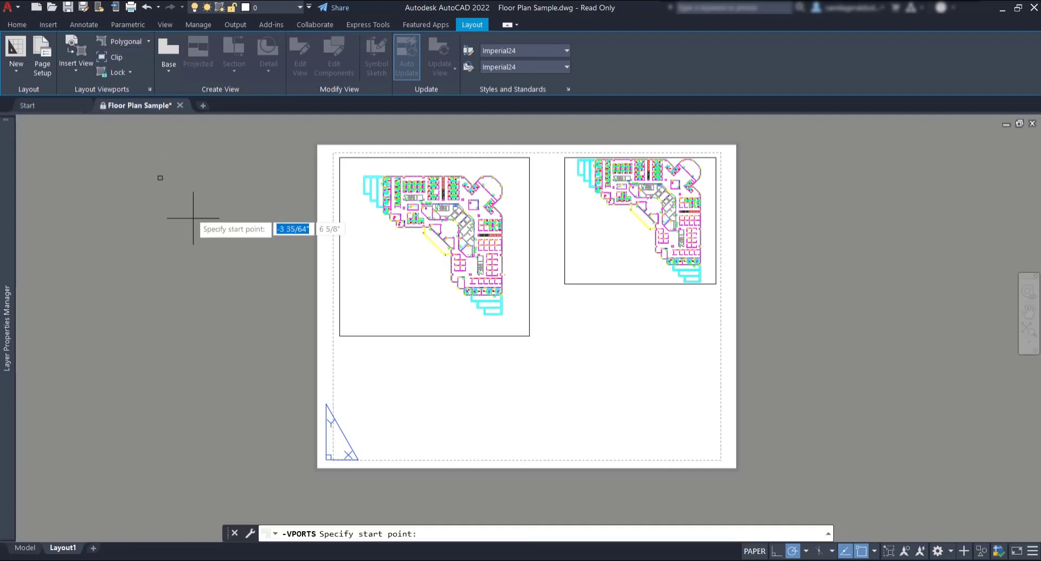
click(564, 310)
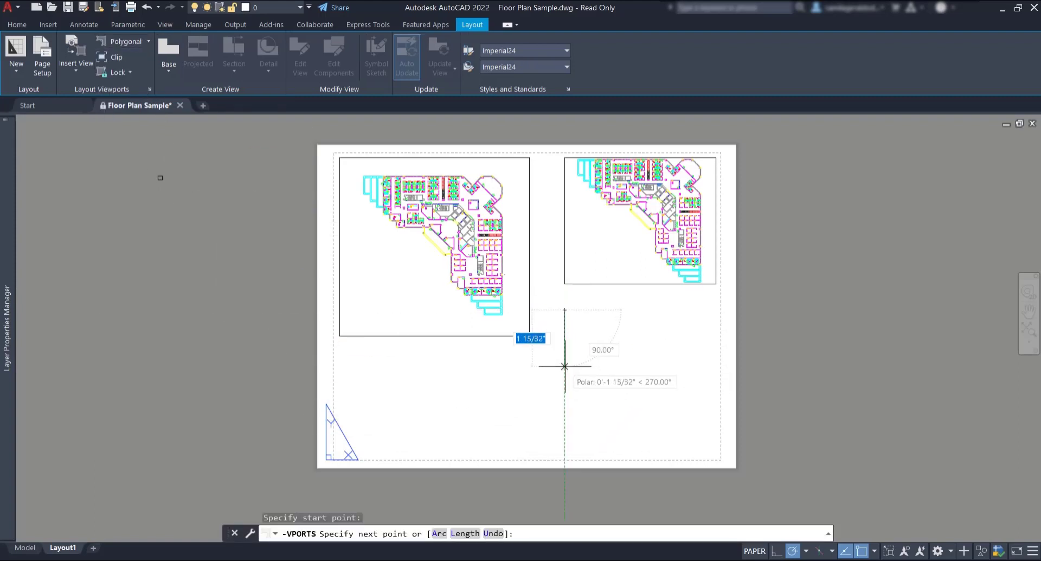
click(564, 366)
click(629, 366)
click(629, 424)
click(689, 424)
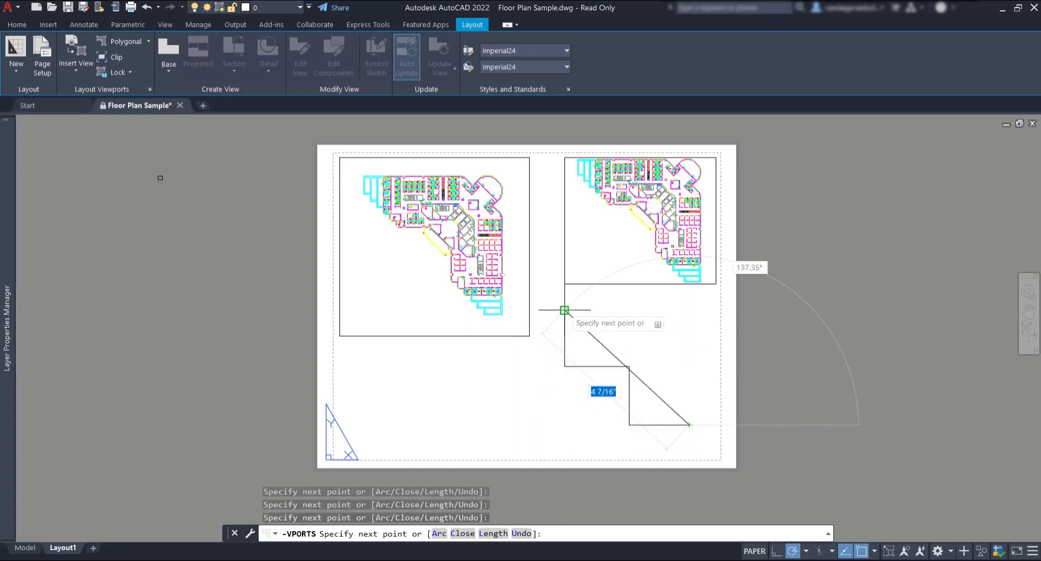
click(689, 310)
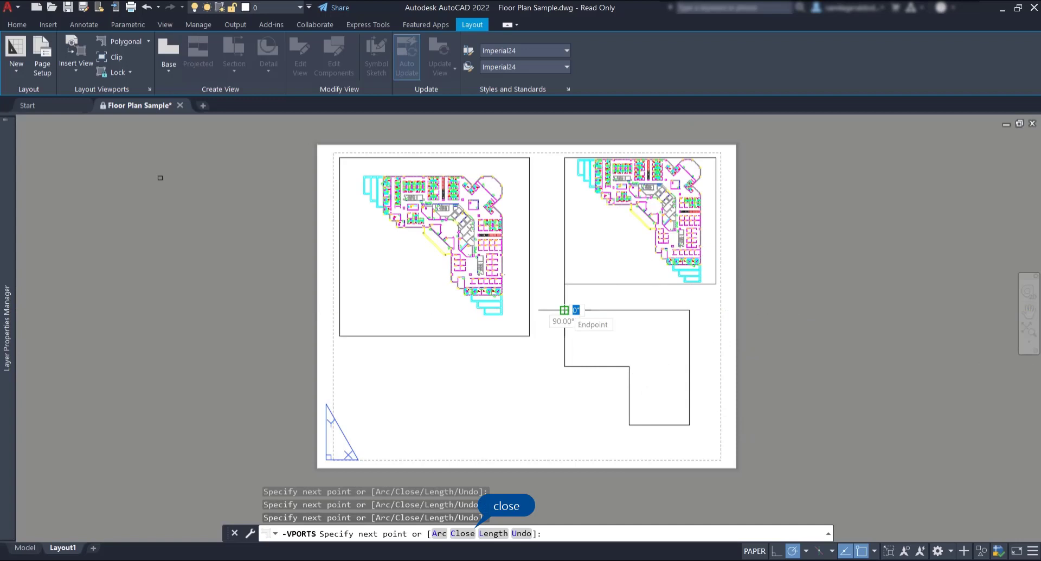
click(564, 310)
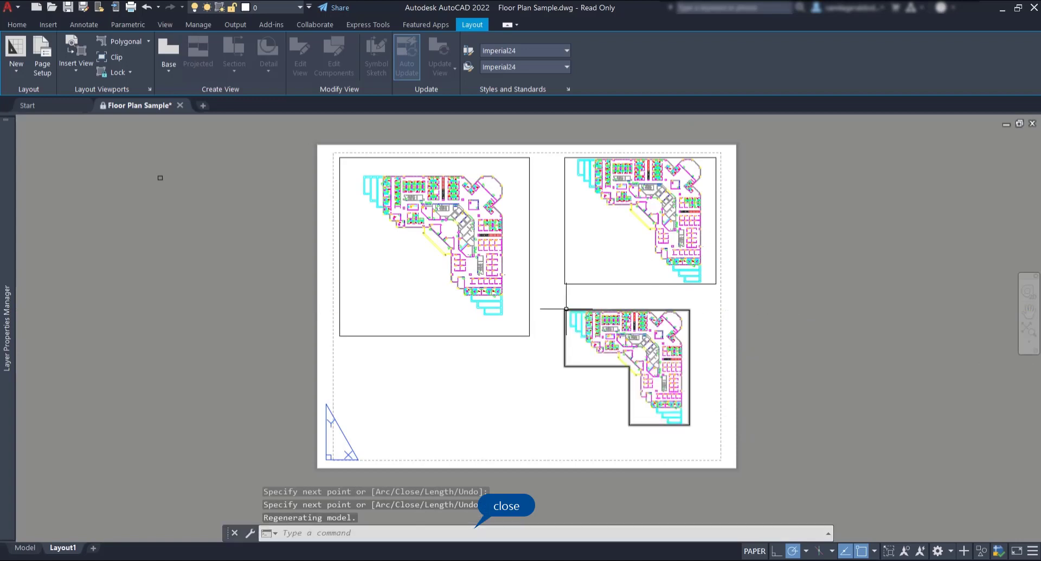
Step: Draw a circle below the main viewport on Layout1
click(148, 41)
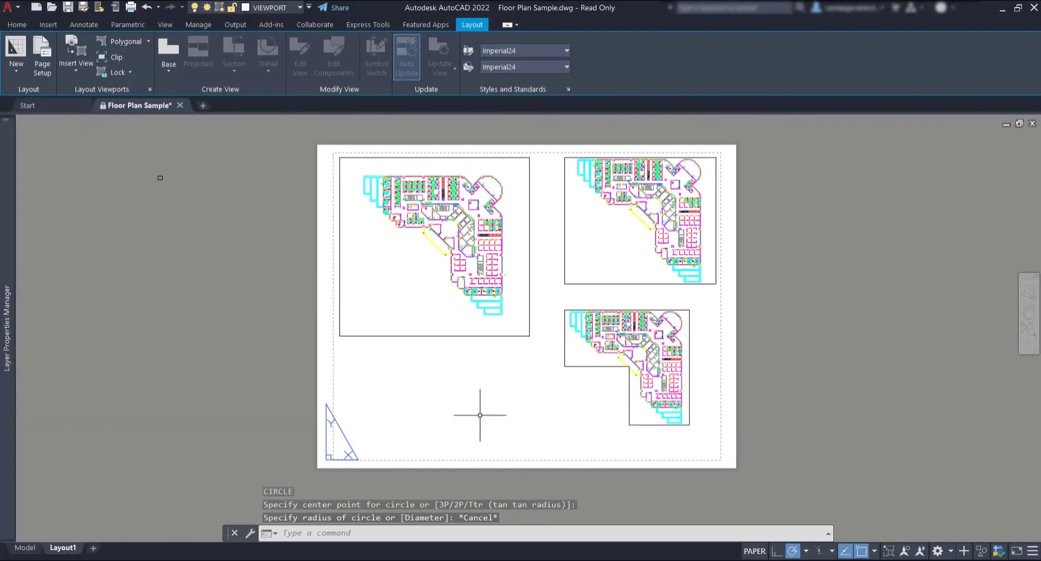
text(c)
key(Return)
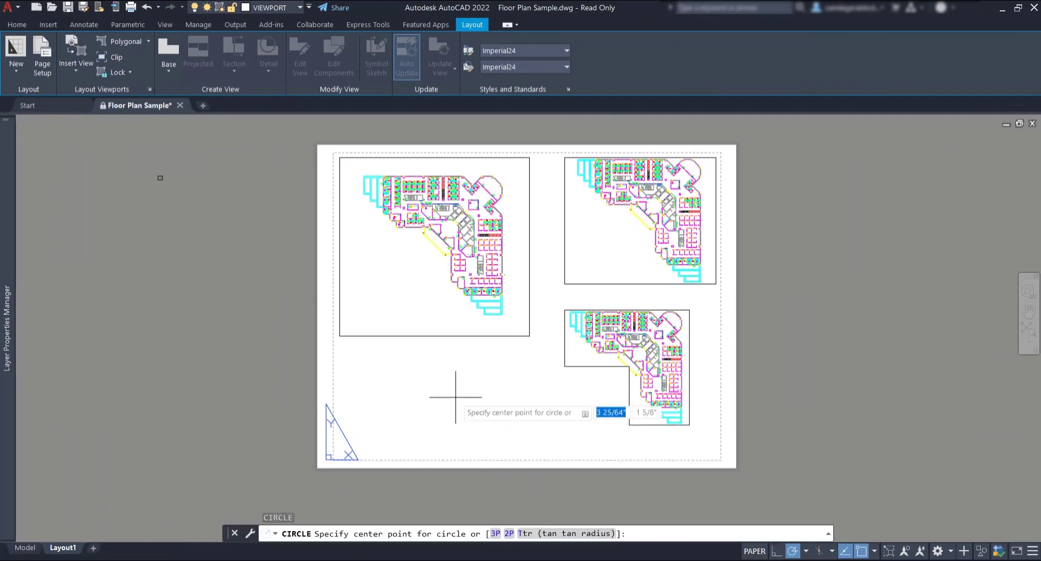
click(448, 396)
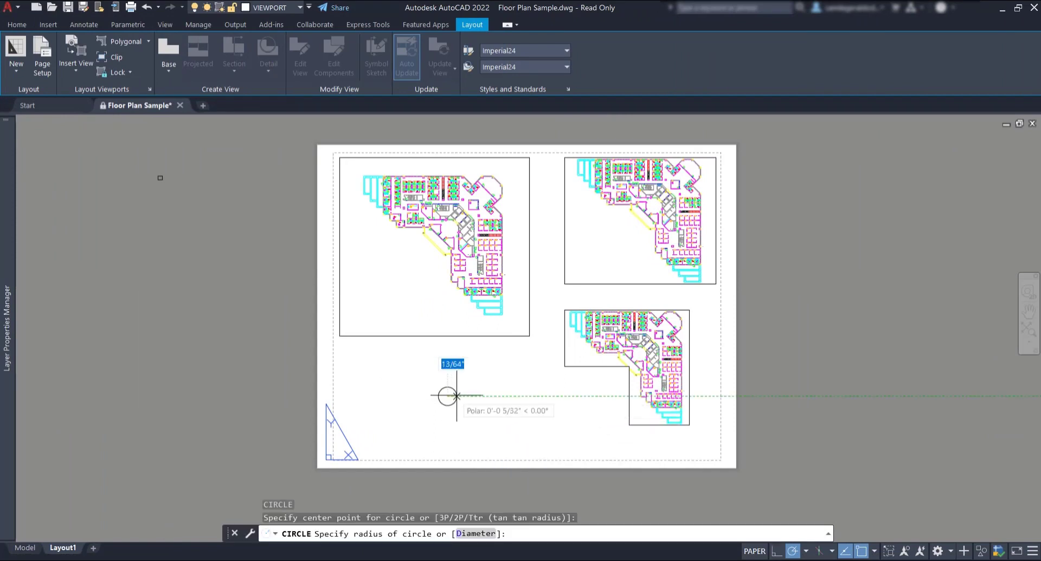
click(501, 396)
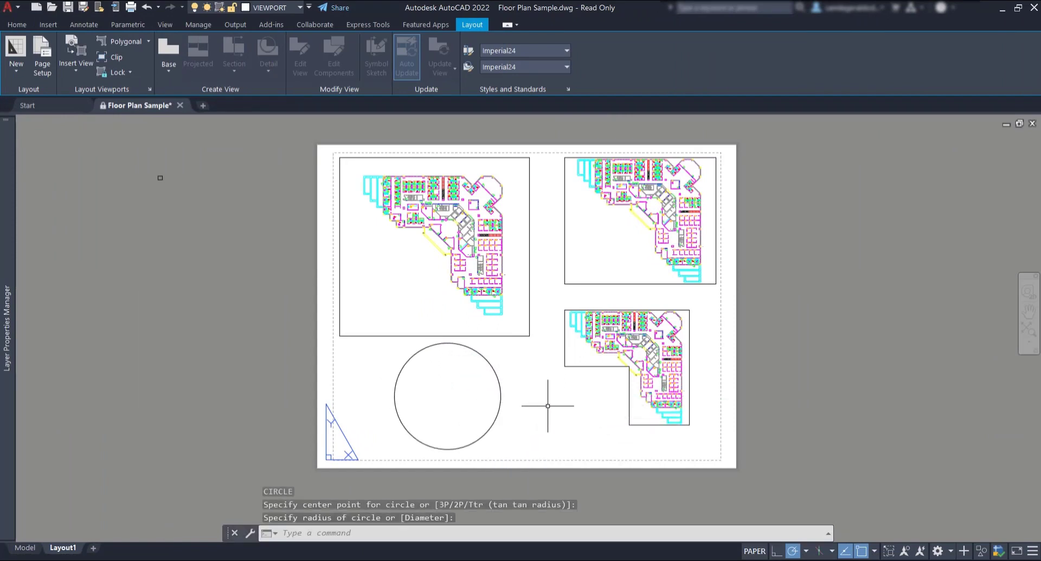
Step: Convert the circle into a circular viewport and zoom it in on a floor-plan detail
click(150, 41)
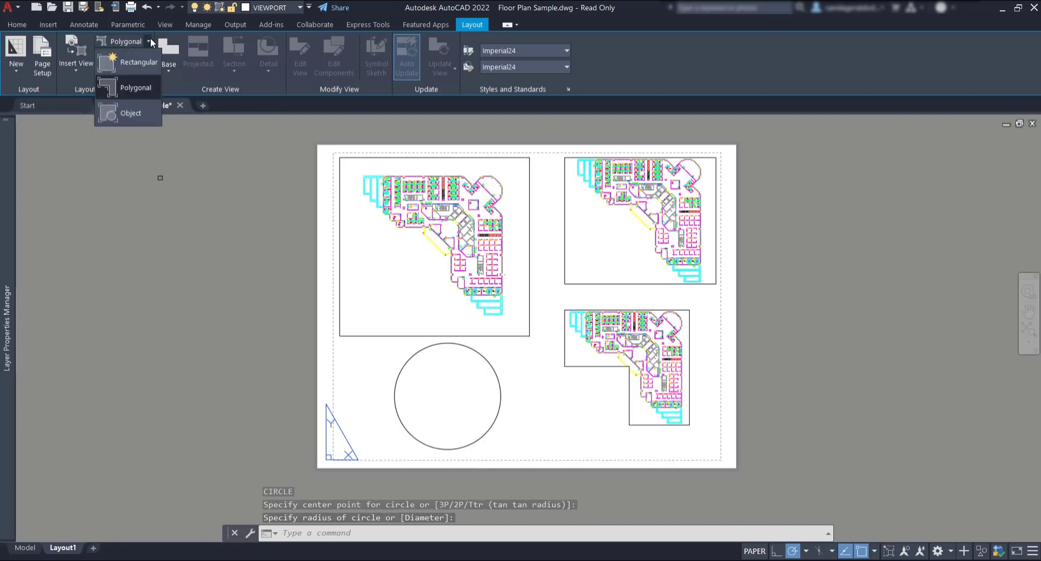
click(144, 112)
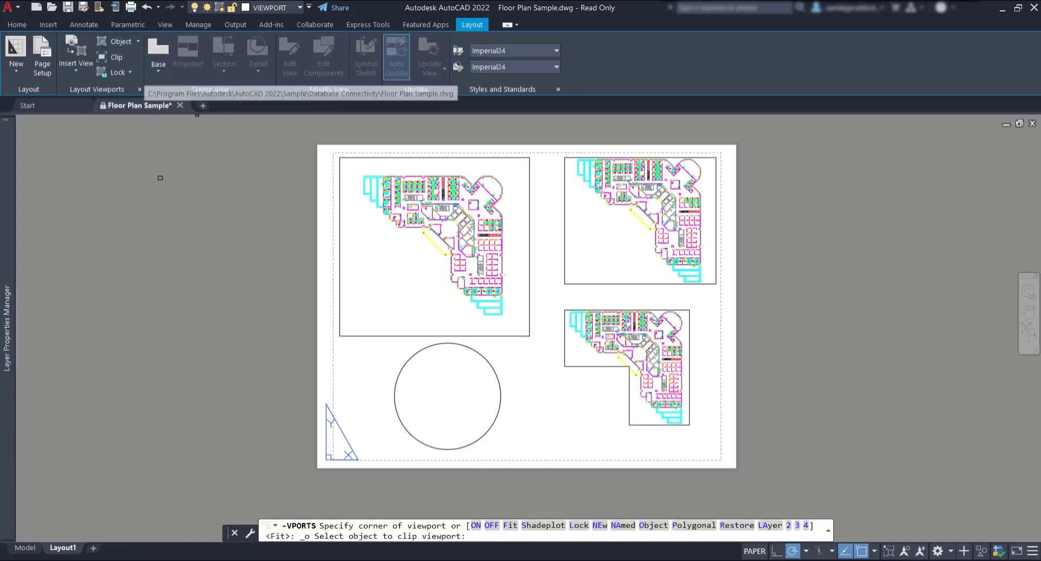
click(409, 361)
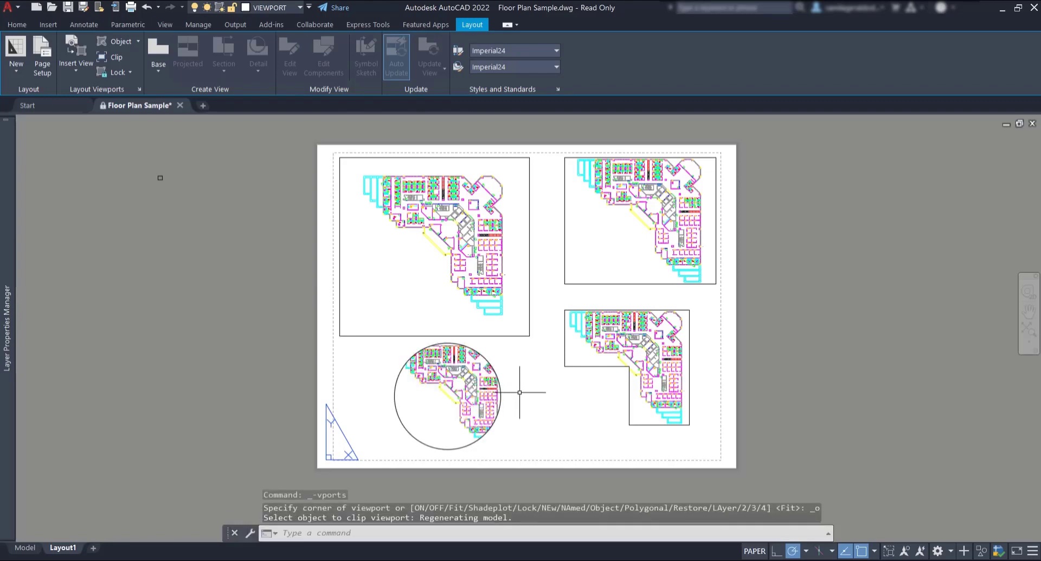
double_click(448, 399)
scroll(449, 399, up, 6)
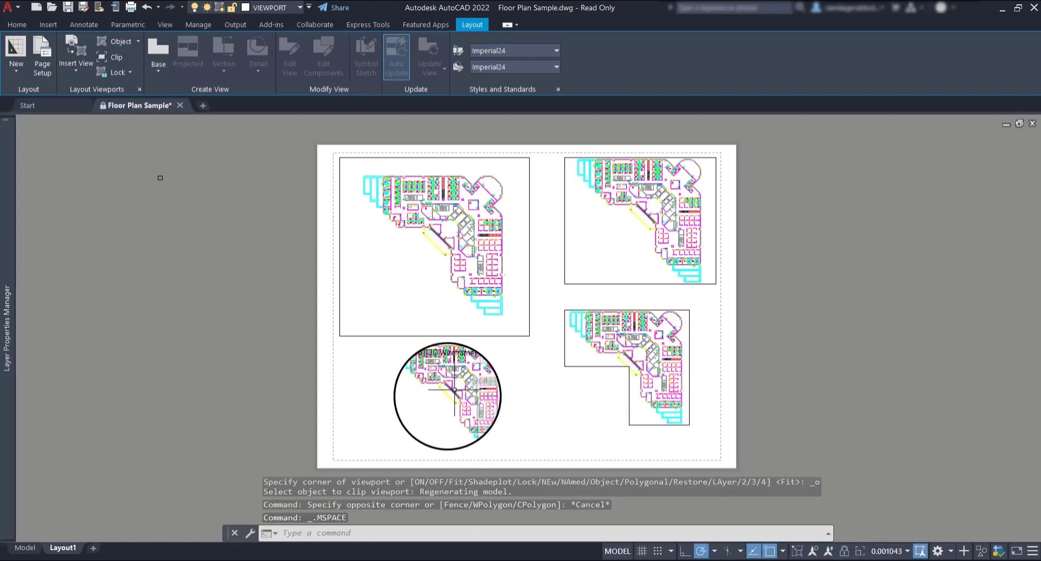
double_click(369, 390)
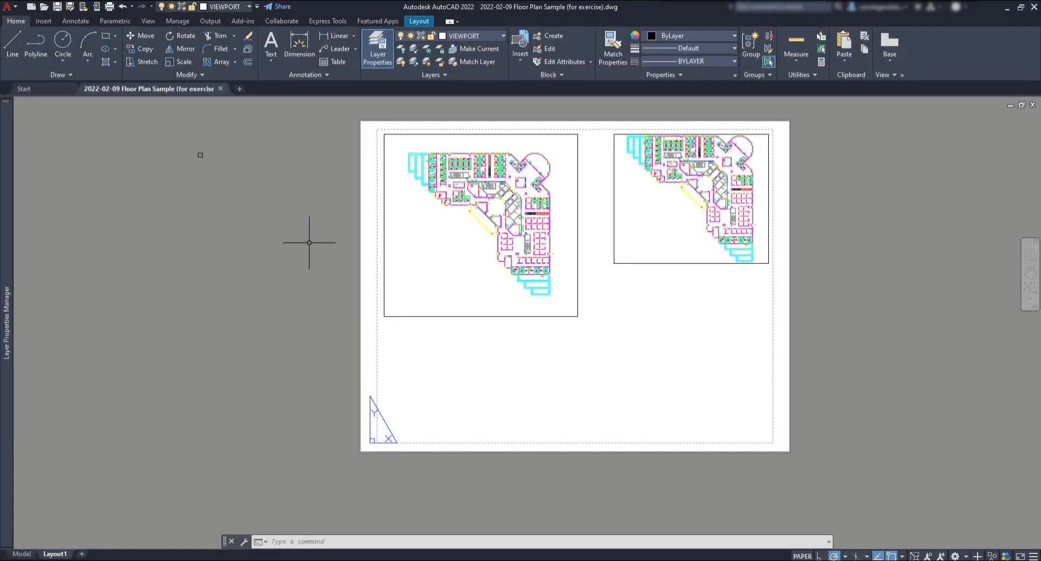
Step: Copy the upper-right viewport with CO into the empty area directly beneath it
text(co)
key(Return)
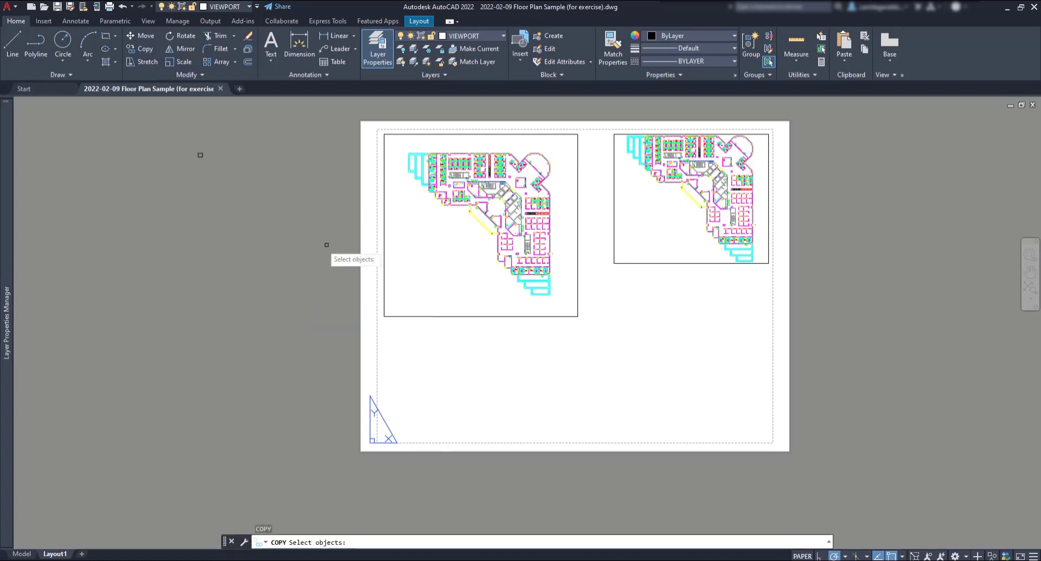
click(651, 262)
key(Return)
click(614, 264)
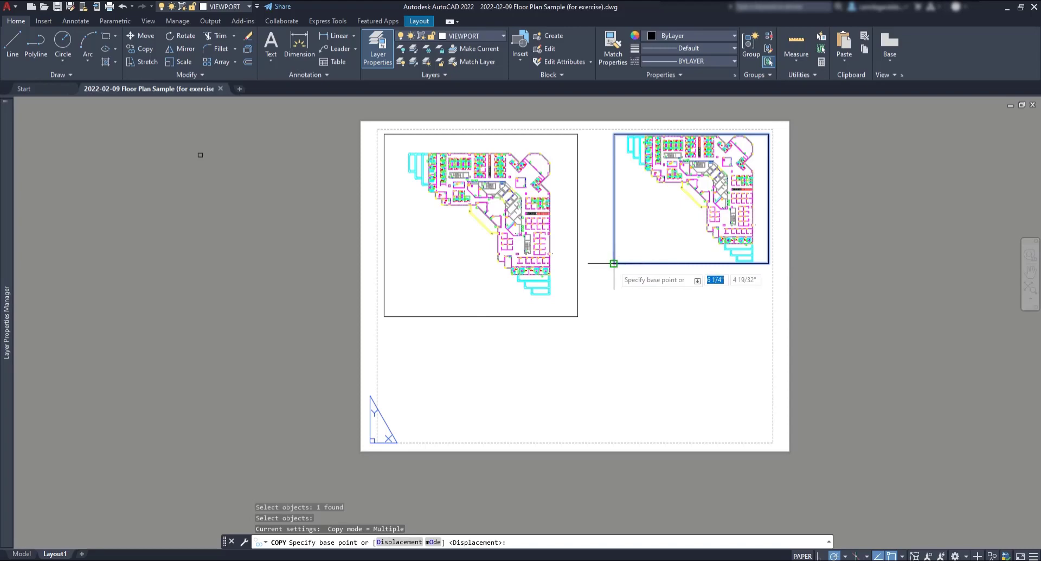
click(614, 412)
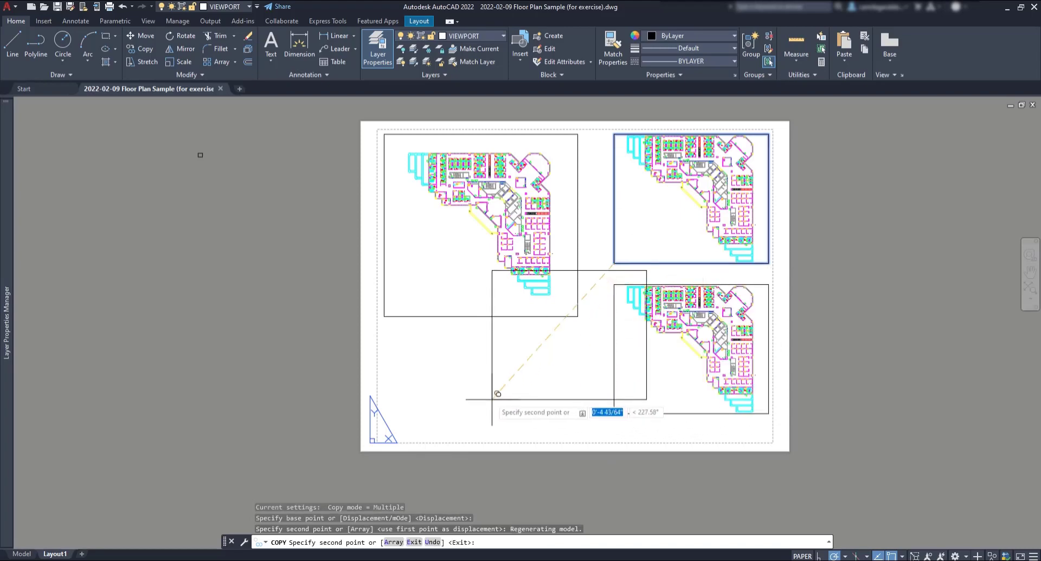
key(Escape)
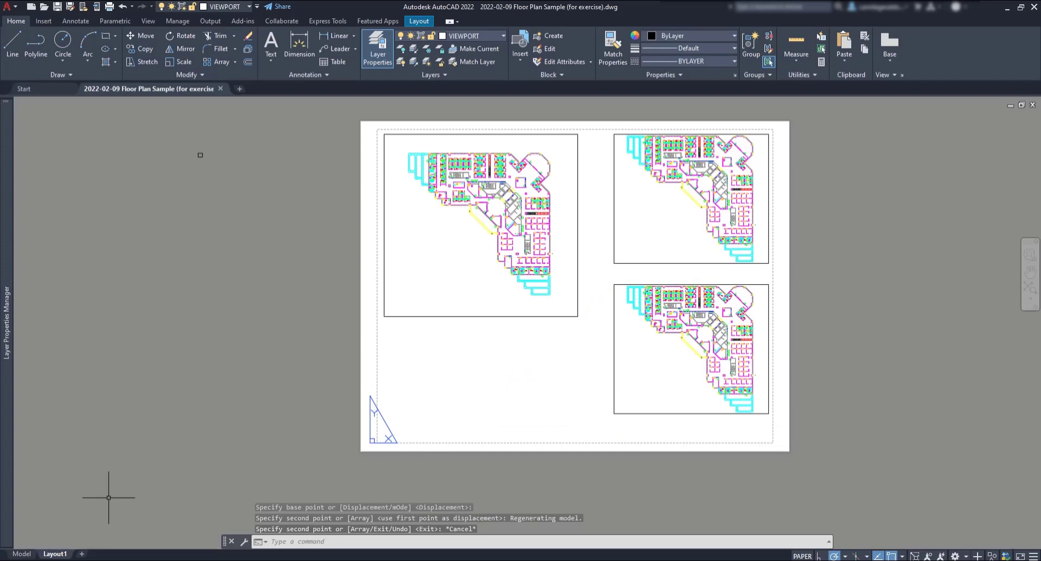
Step: Switch to model space and restore the saved view named 1
click(22, 554)
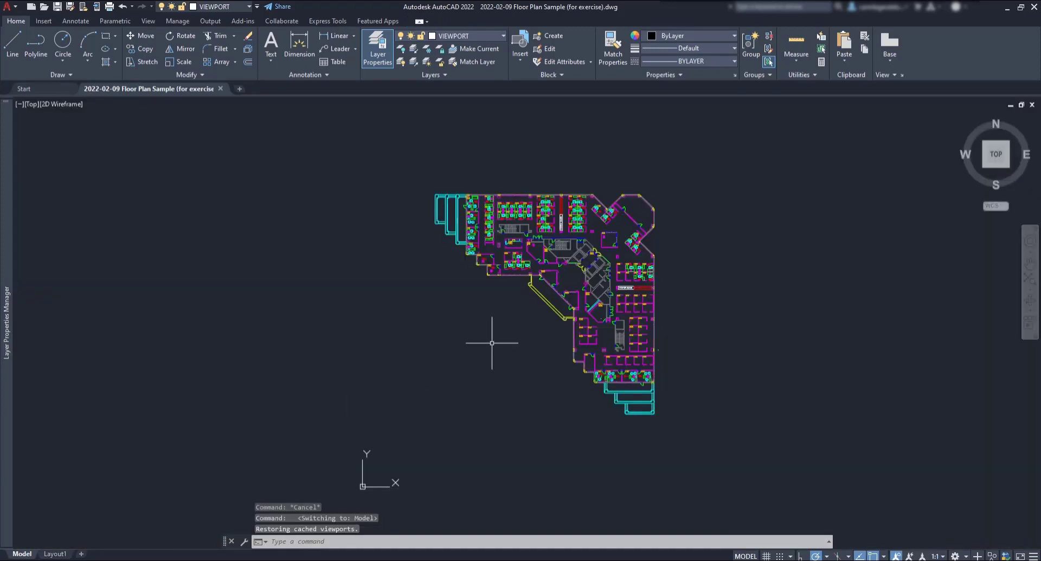
click(32, 104)
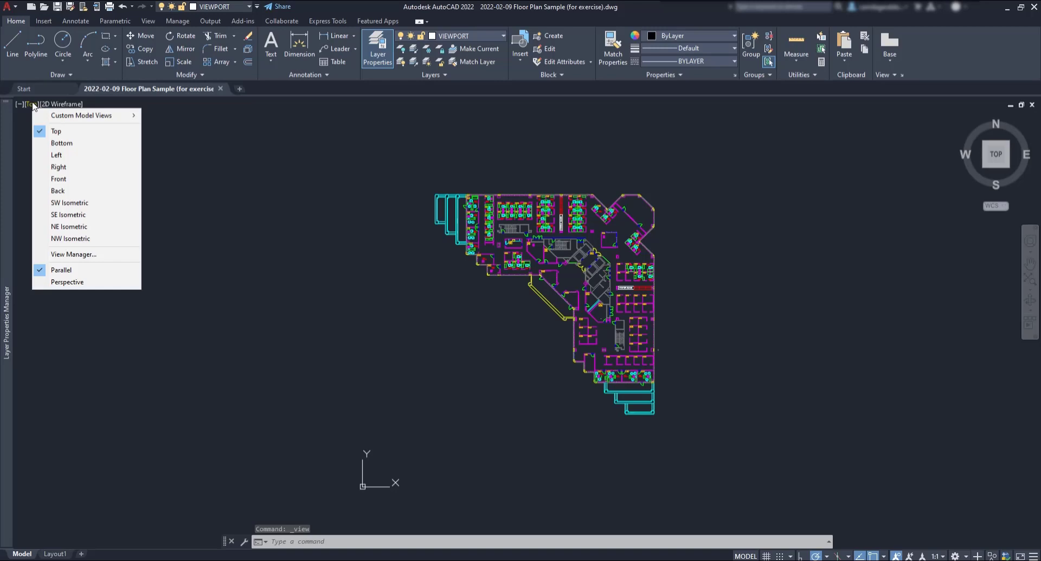
mouse_move(57, 118)
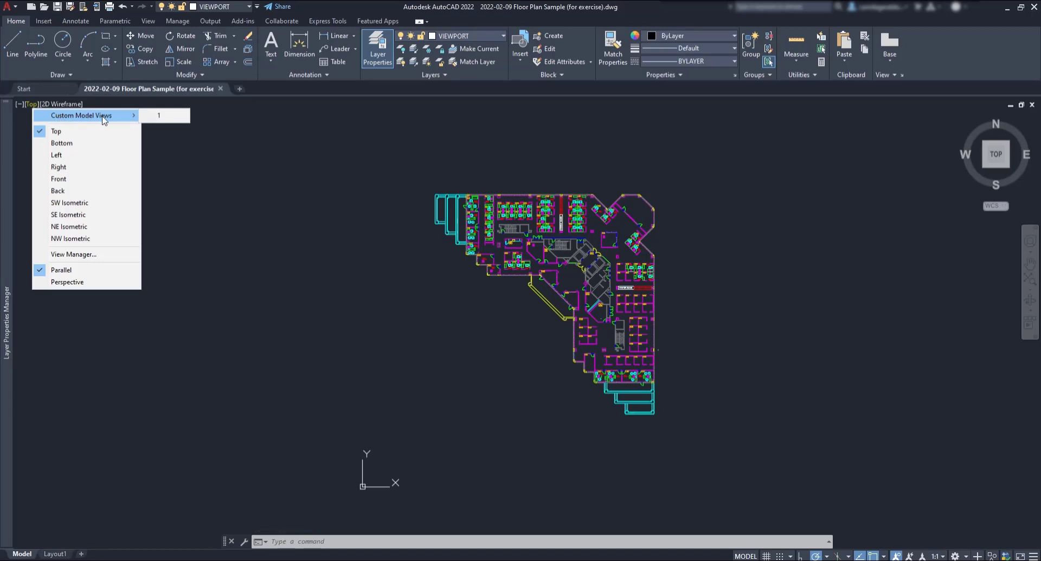
click(156, 116)
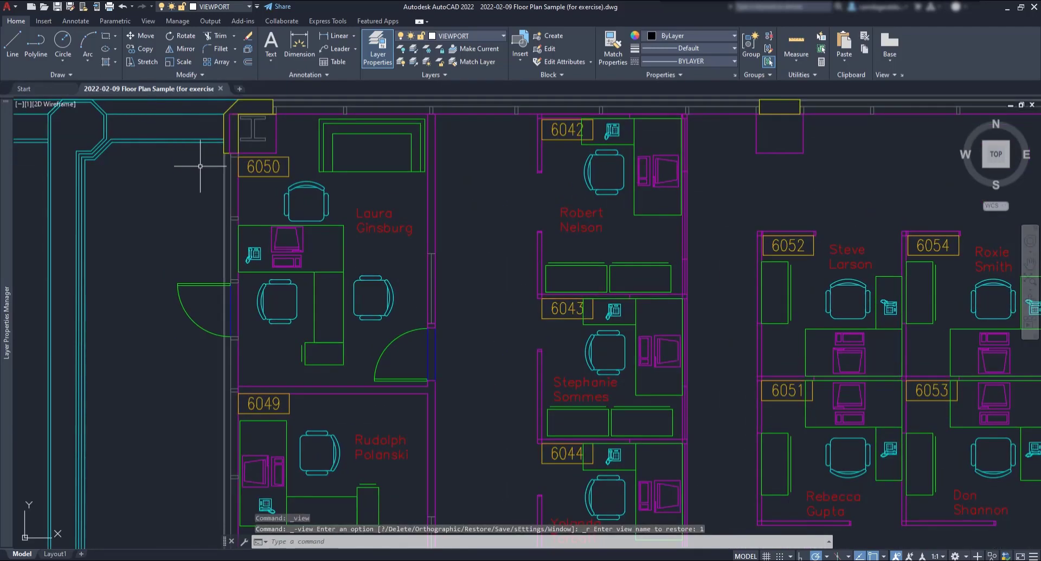
Step: Zoom and pan the floor plan to frame cubicles 6020 to 6022
scroll(200, 166, down, 8)
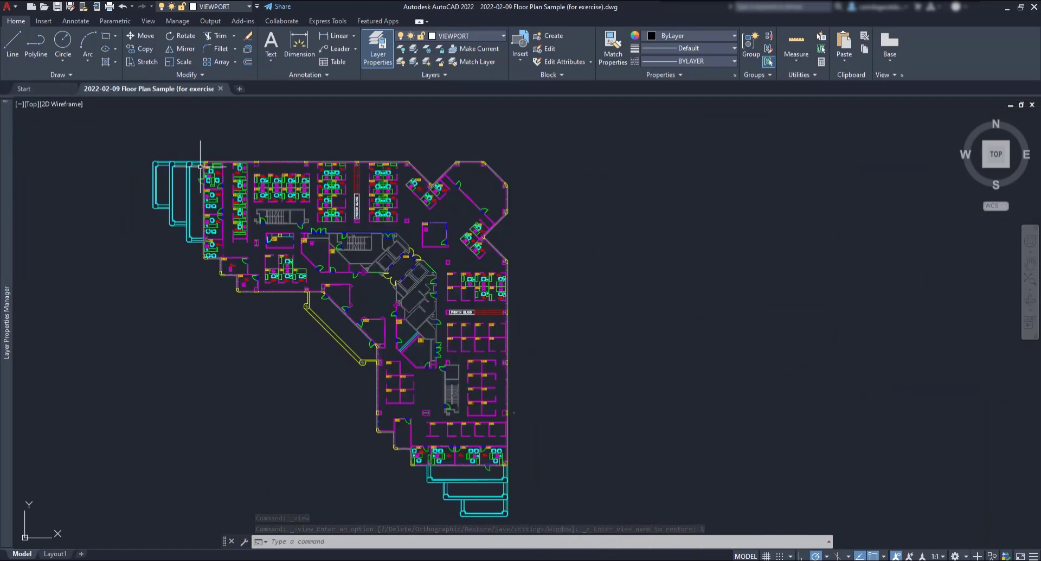
middle_drag(263, 356, 411, 328)
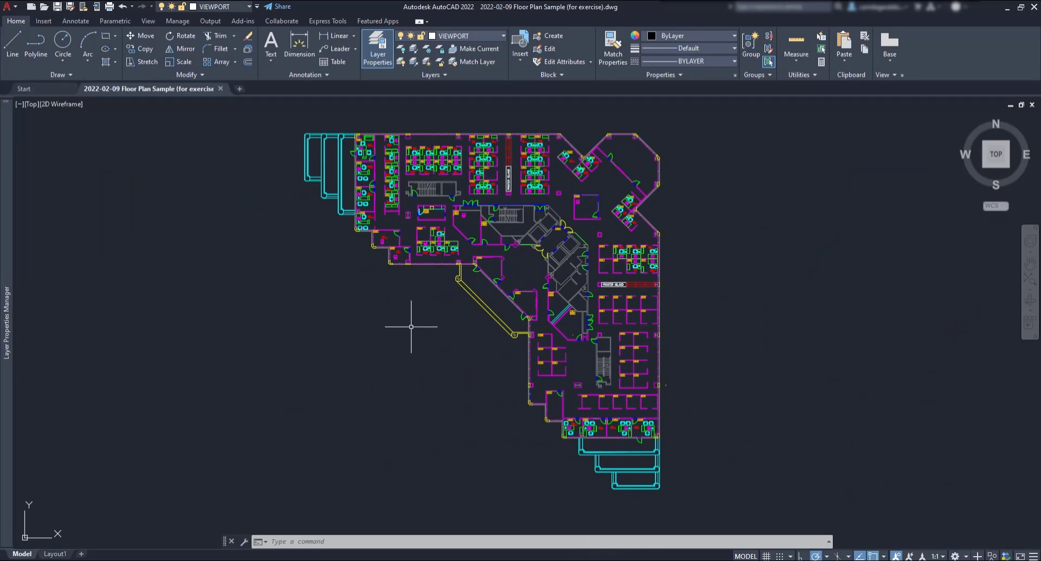
scroll(437, 250, up, 4)
scroll(437, 249, up, 8)
middle_drag(461, 235, 518, 301)
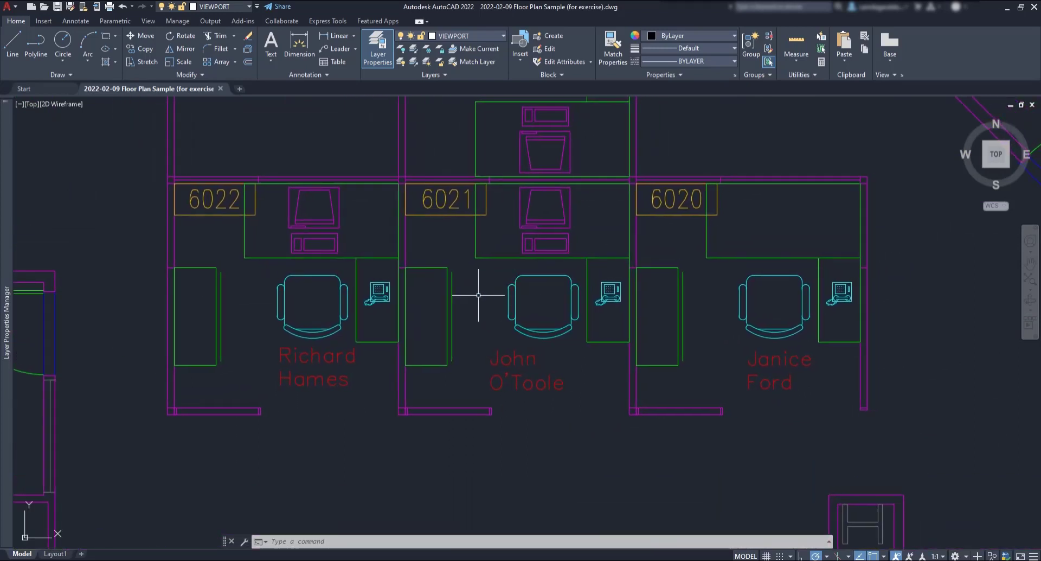
Step: In View Manager, save the current display as a new view named after cubicle 6021's occupant
click(30, 106)
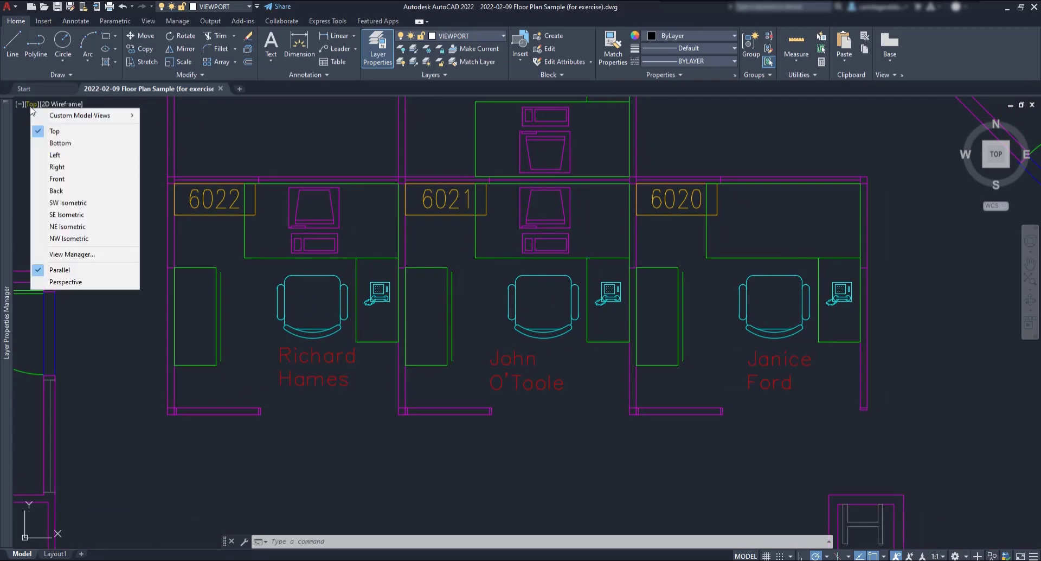
click(114, 255)
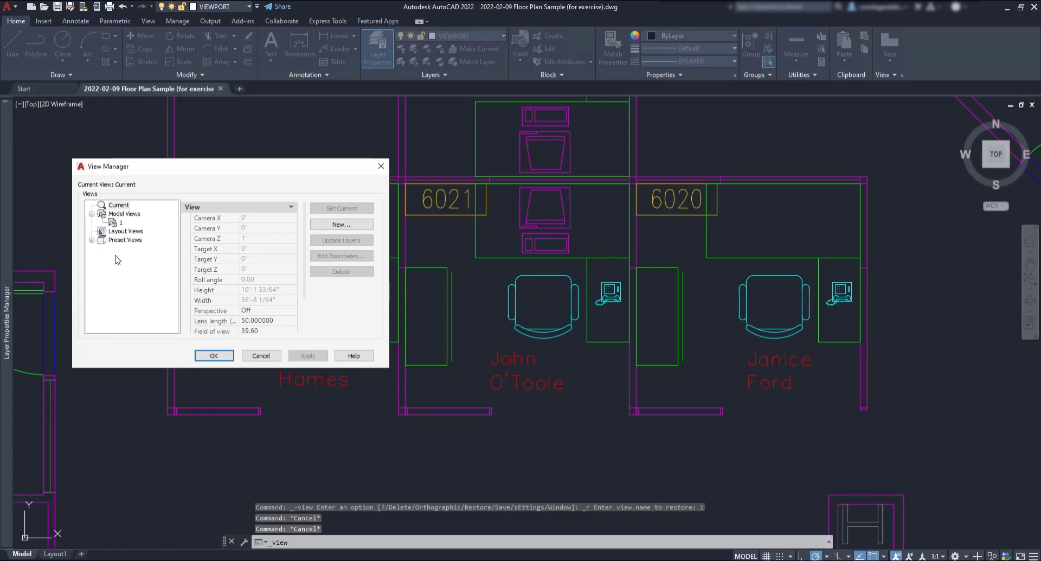
click(342, 225)
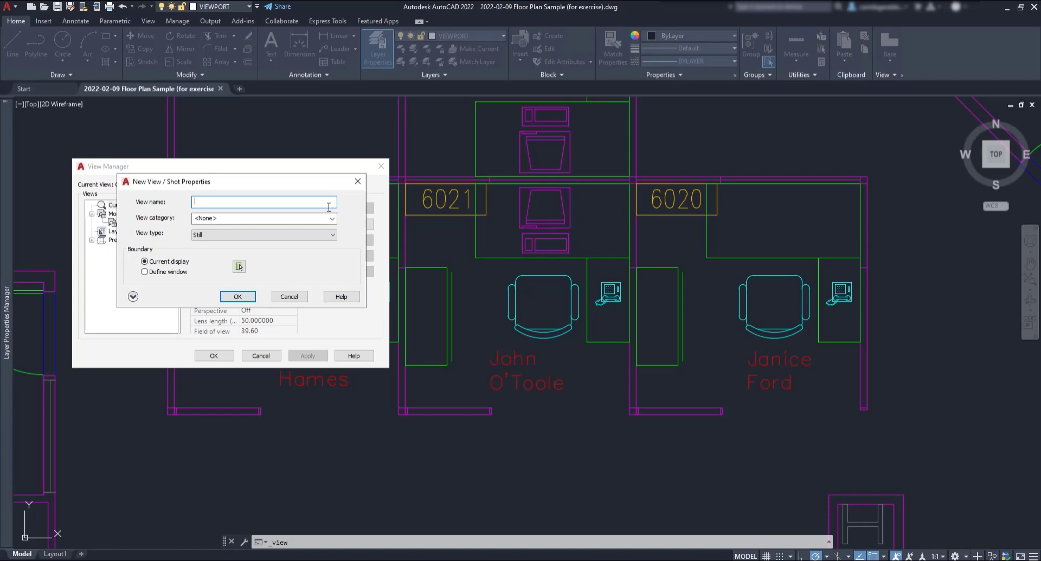
text(John O'Toole)
click(252, 298)
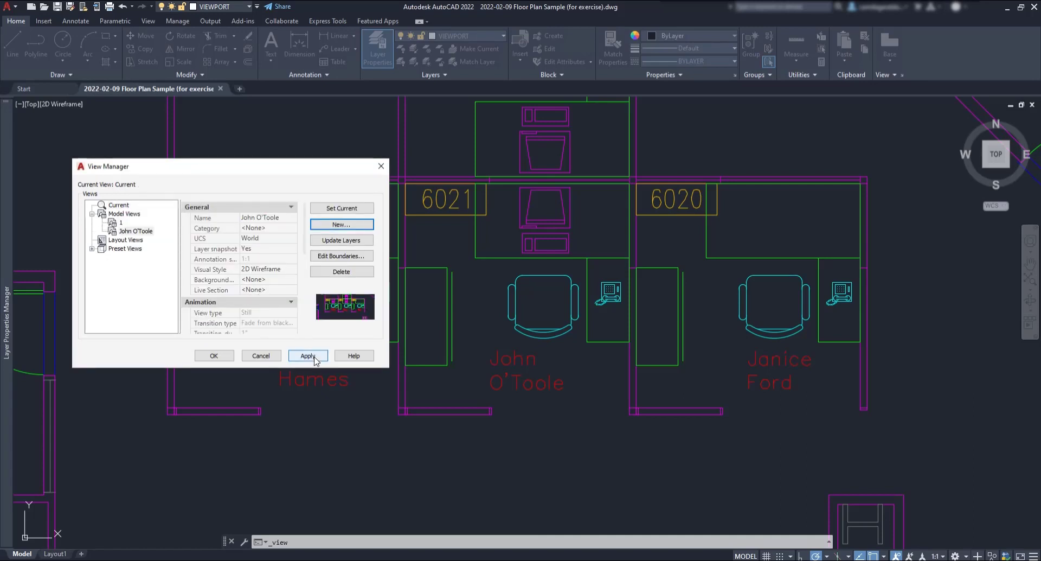
click(308, 356)
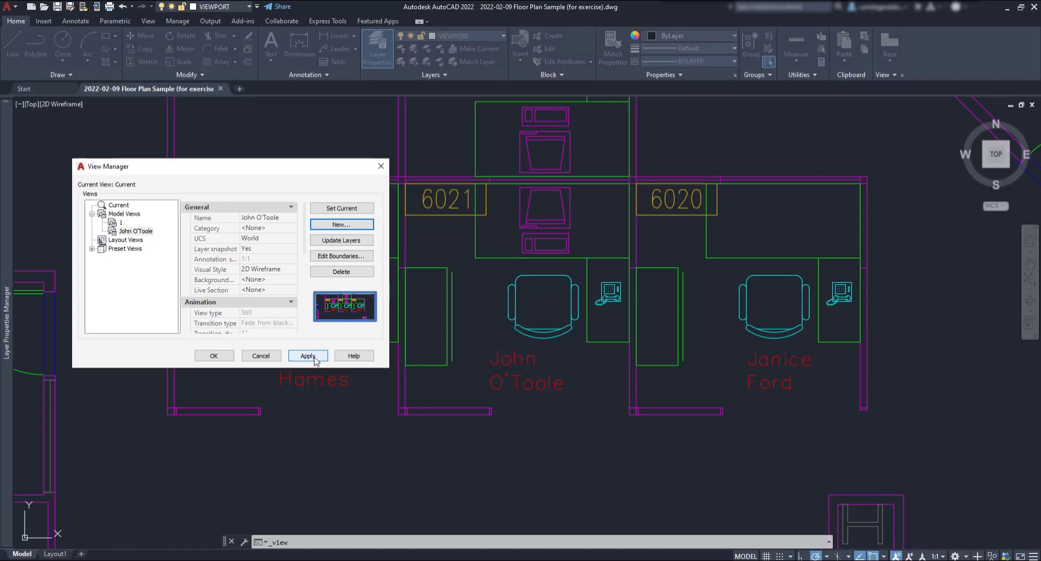
click(314, 356)
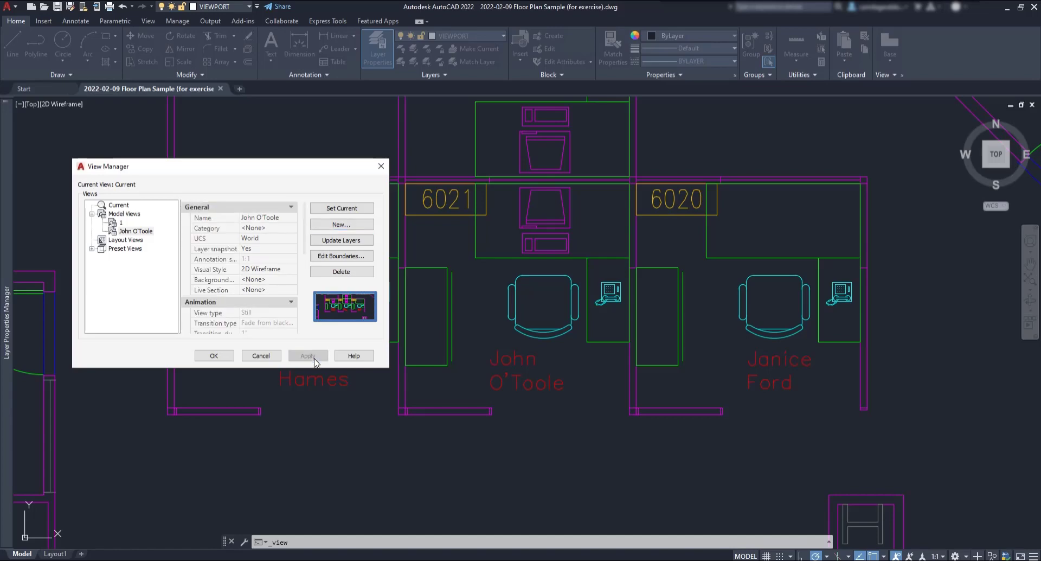
click(212, 356)
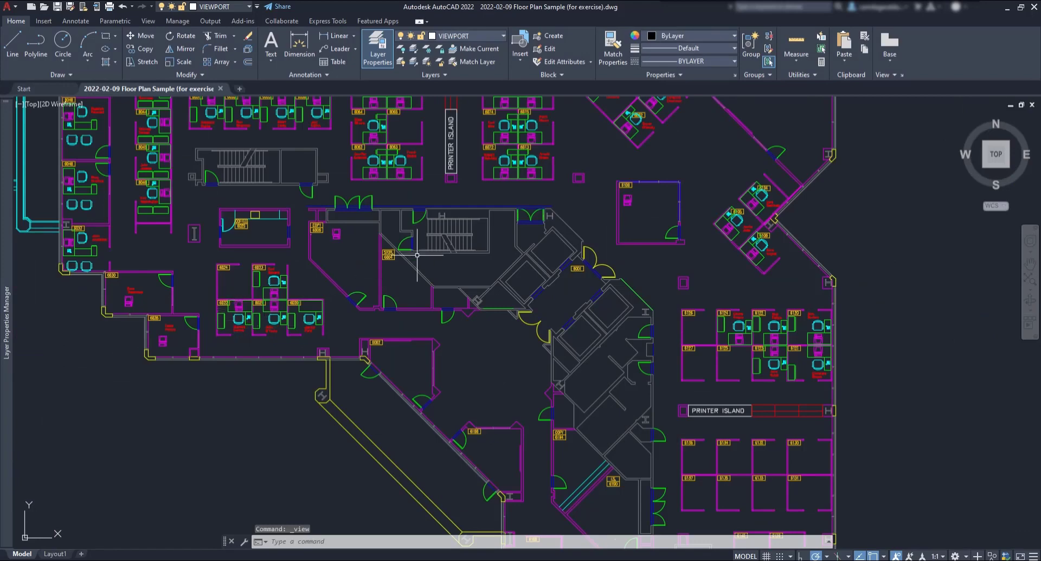
Step: Zoom in and centre the model view on cubicle 6075
scroll(542, 249, up, 6)
middle_drag(565, 232, 570, 292)
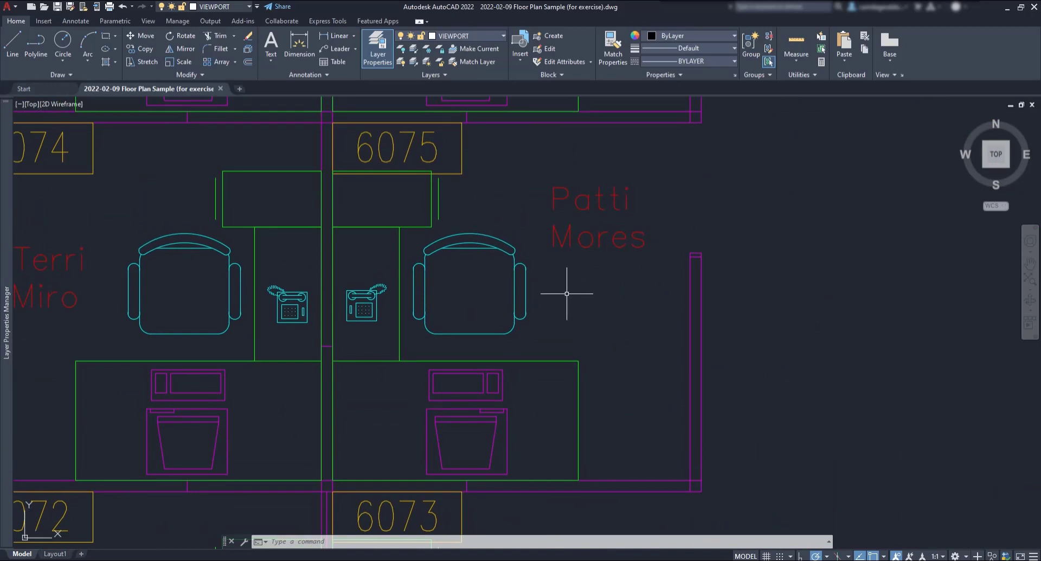
click(34, 103)
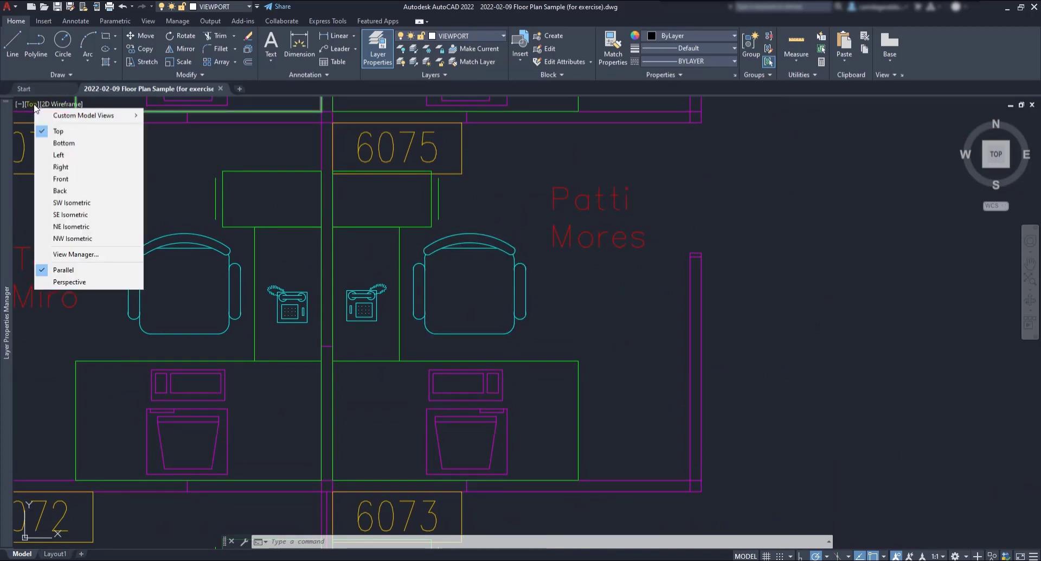
Step: Create a window-defined named view around cubicles 6072–6075, titled with cubicle 6075's occupant's name
click(119, 255)
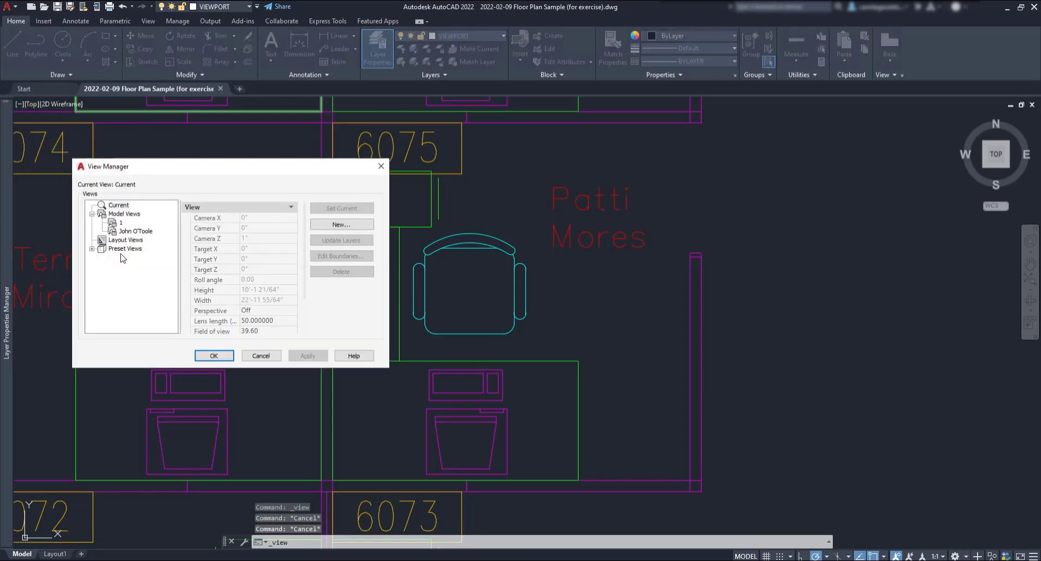
click(366, 226)
text(Patt)
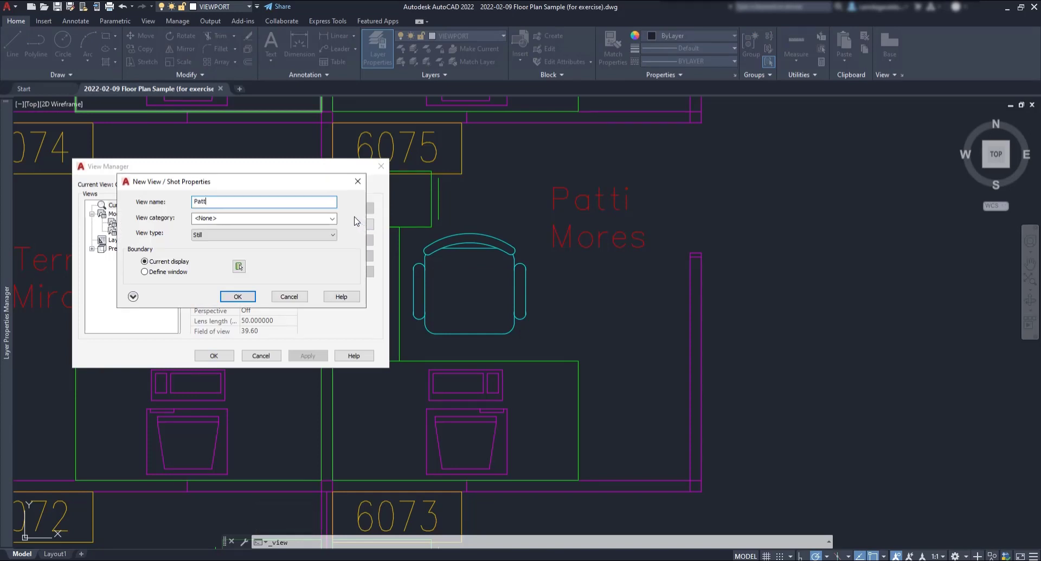
text(i Mores)
click(184, 271)
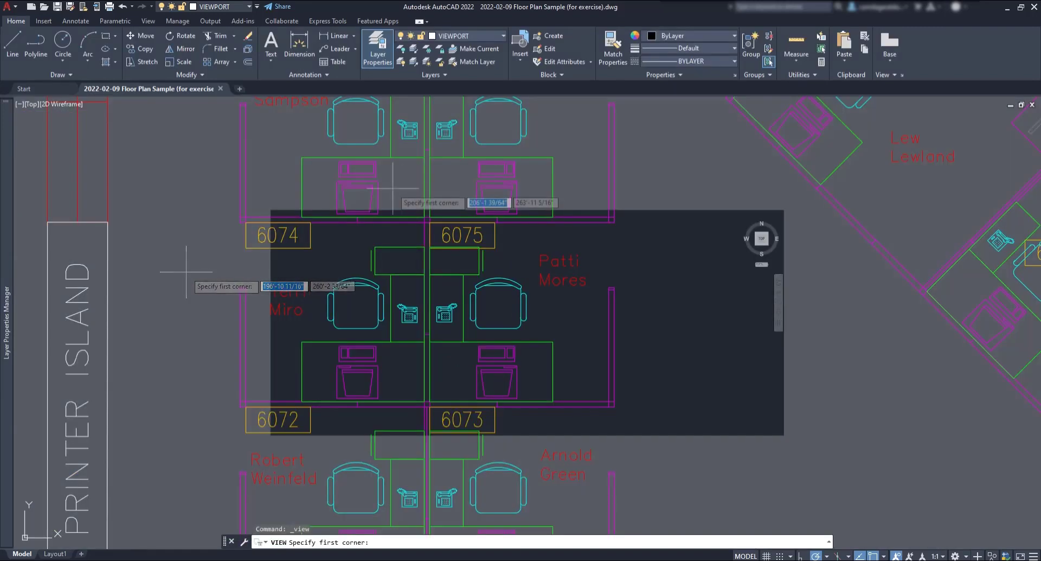
click(327, 198)
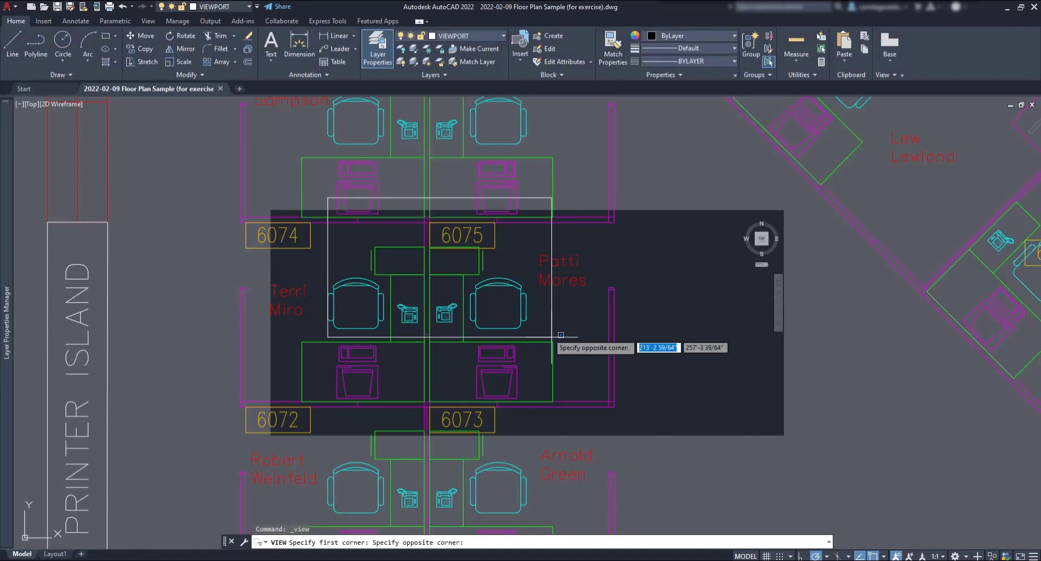
click(727, 454)
key(Return)
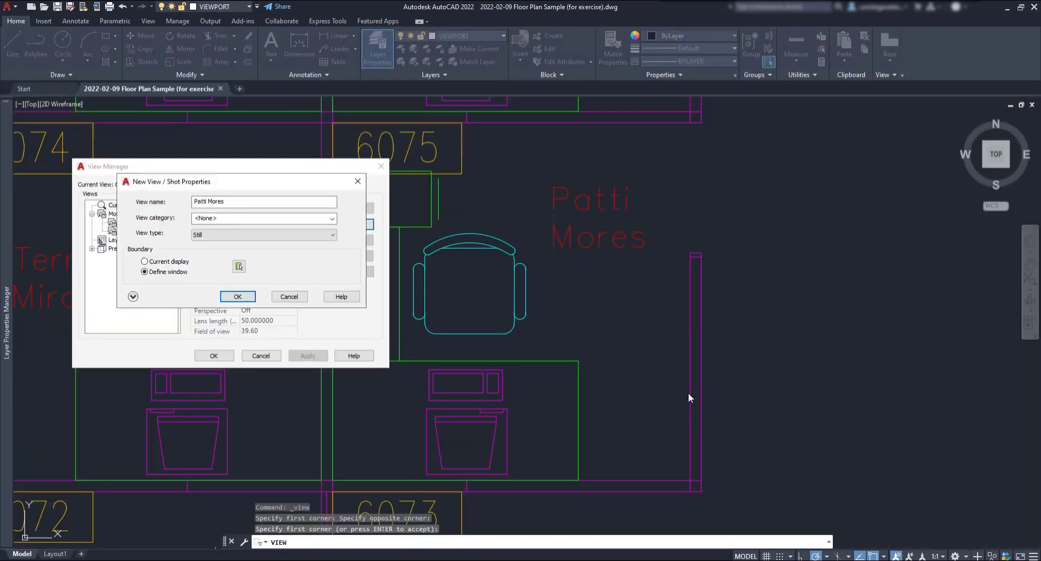
click(241, 297)
click(307, 356)
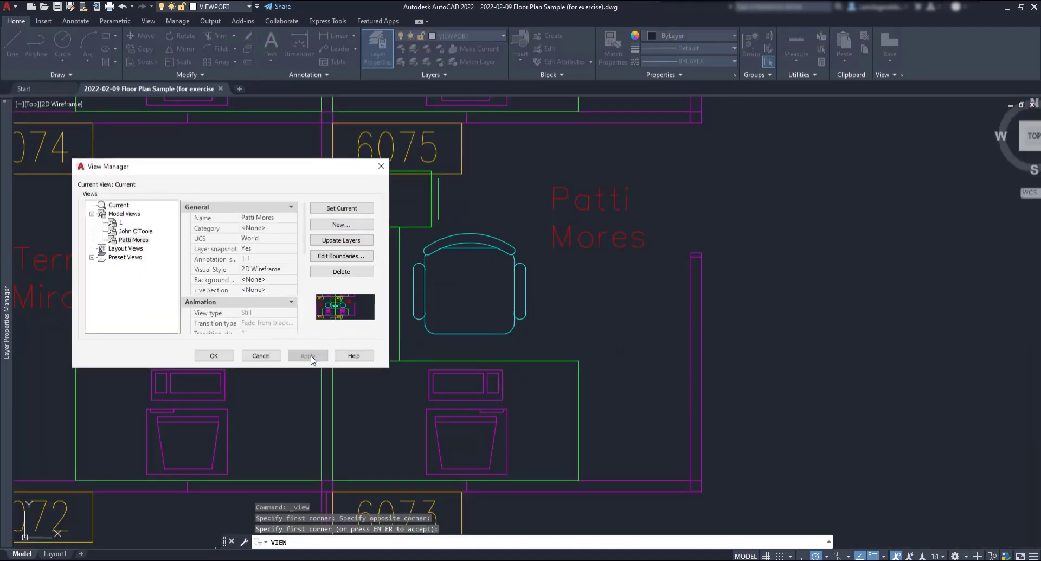
click(214, 355)
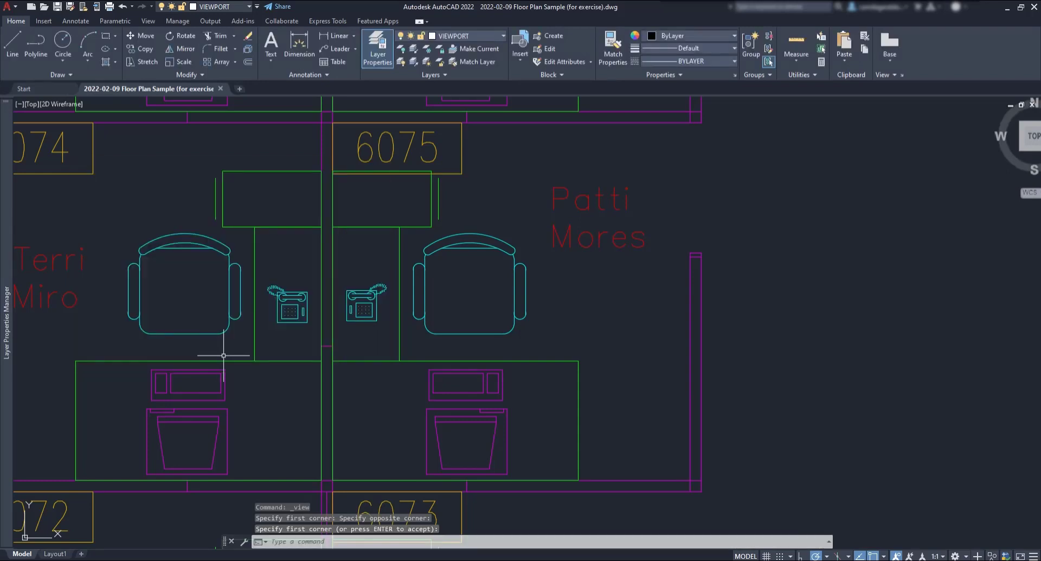
Step: Restore the saved 6021 occupant view briefly, then switch back to the Top view
click(35, 104)
mouse_move(69, 116)
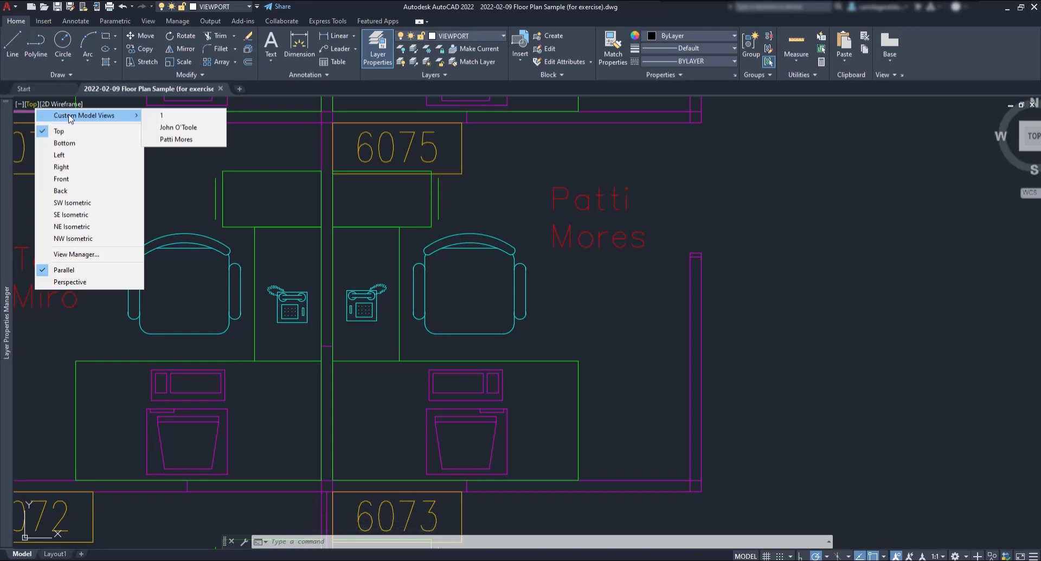
click(176, 128)
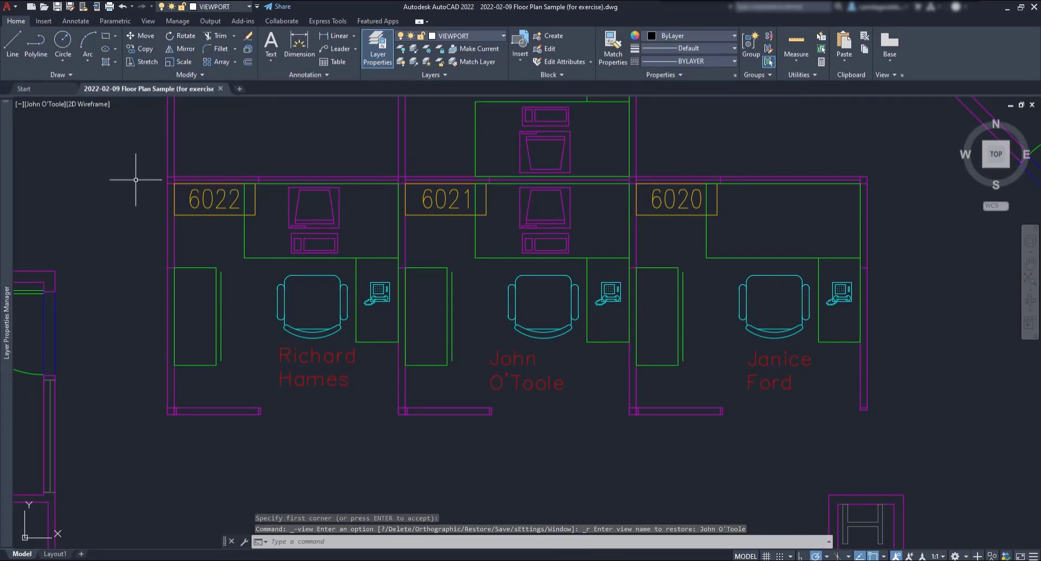
click(55, 104)
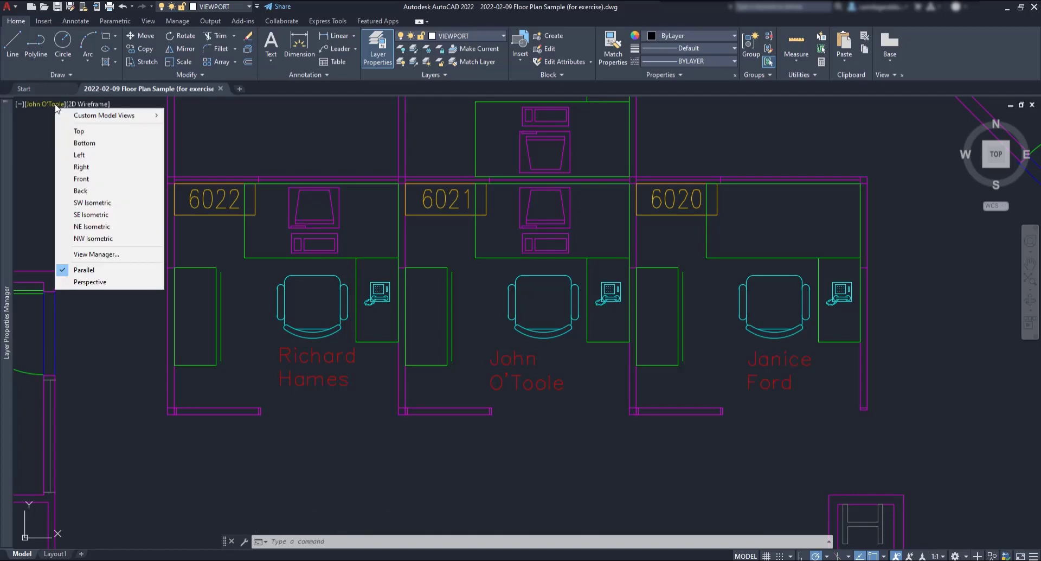
click(76, 132)
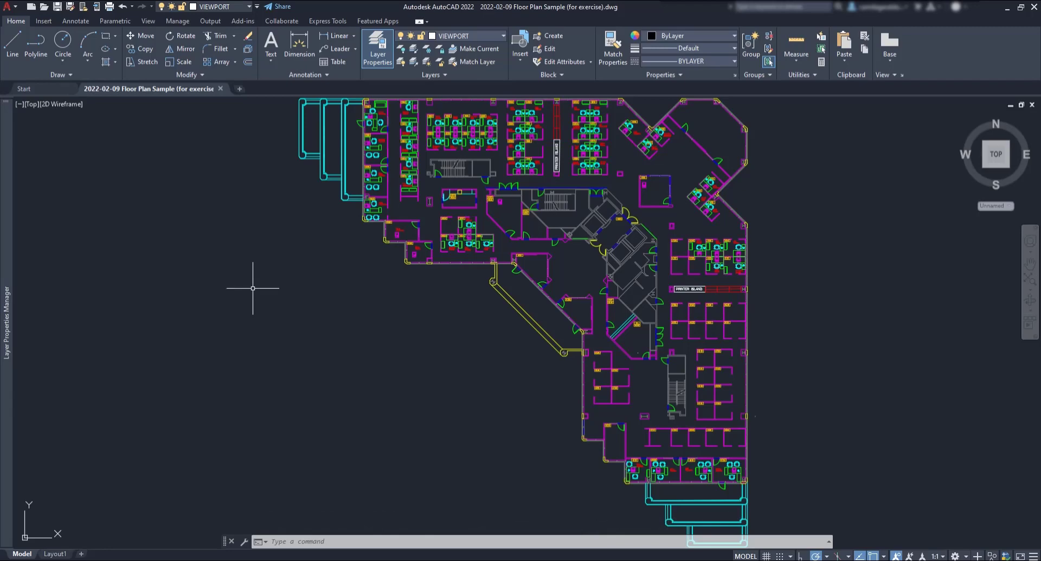
Step: On Layout1, activate the upper-right viewport and restore the saved 6021 office view
click(54, 554)
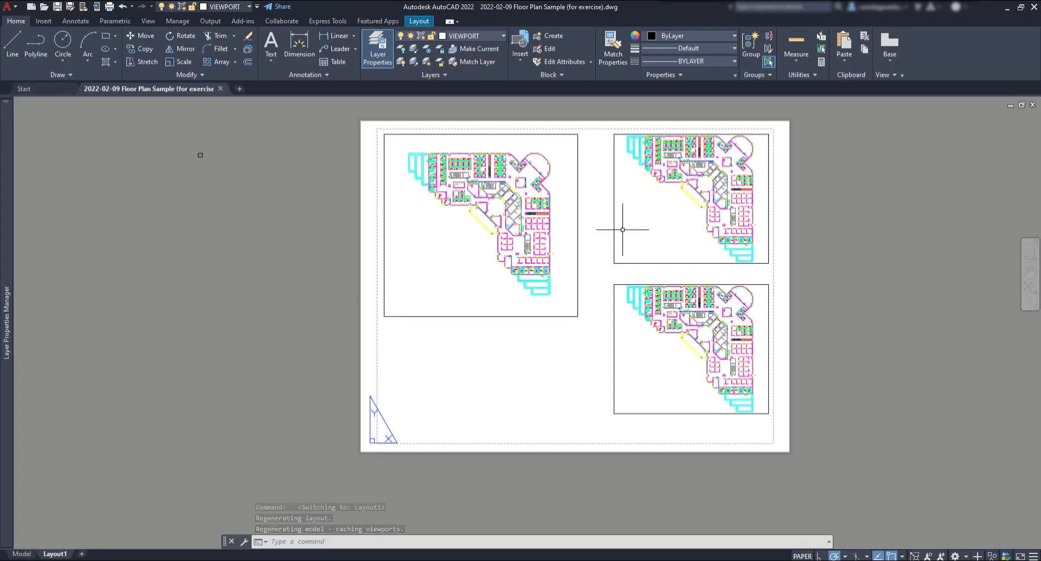
double_click(663, 213)
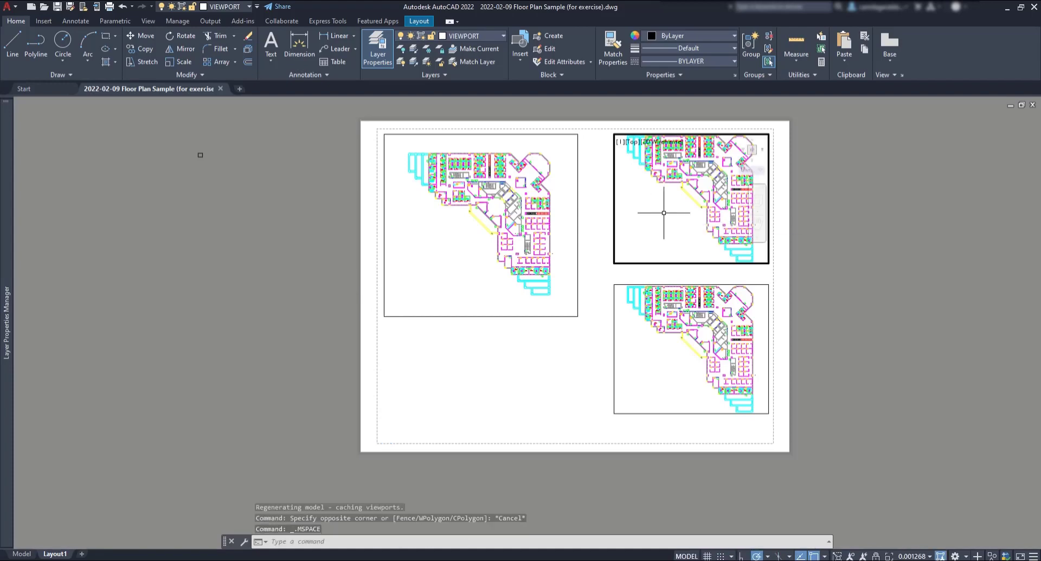
click(632, 143)
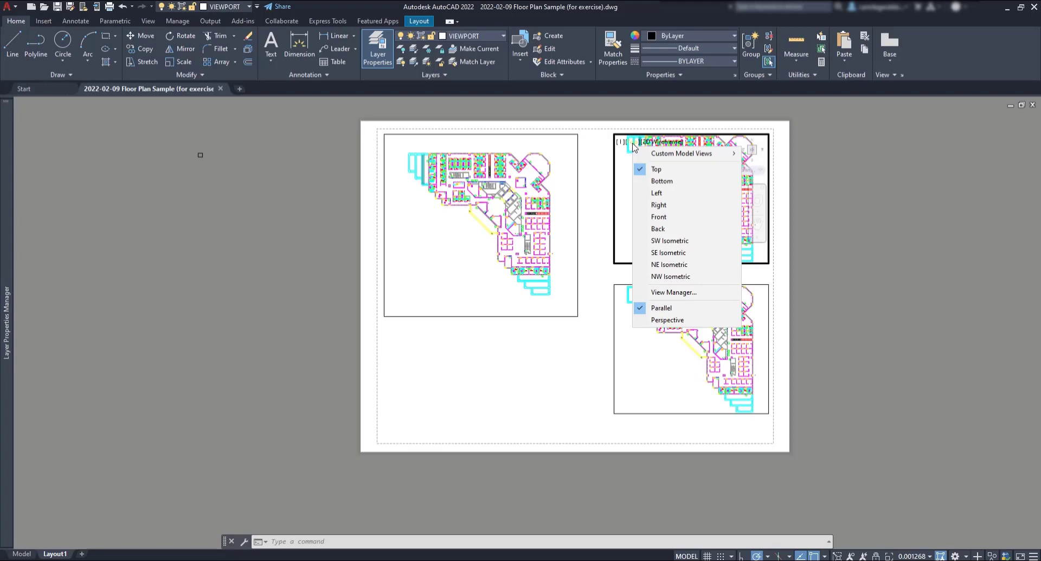
mouse_move(667, 156)
click(794, 166)
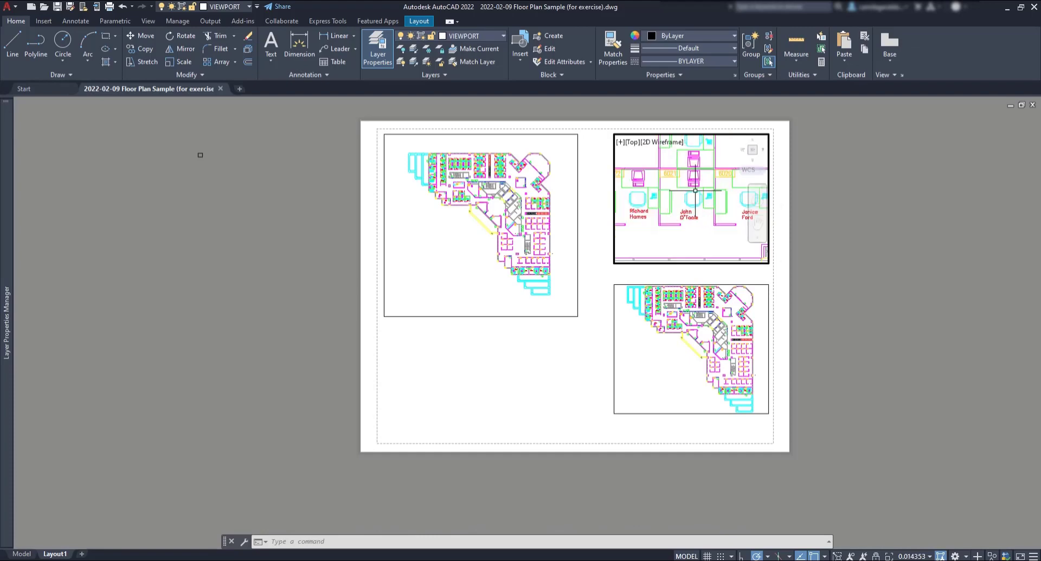
Step: Recentre the office view slightly and set the viewport scale to 1:50
scroll(690, 201, up, 4)
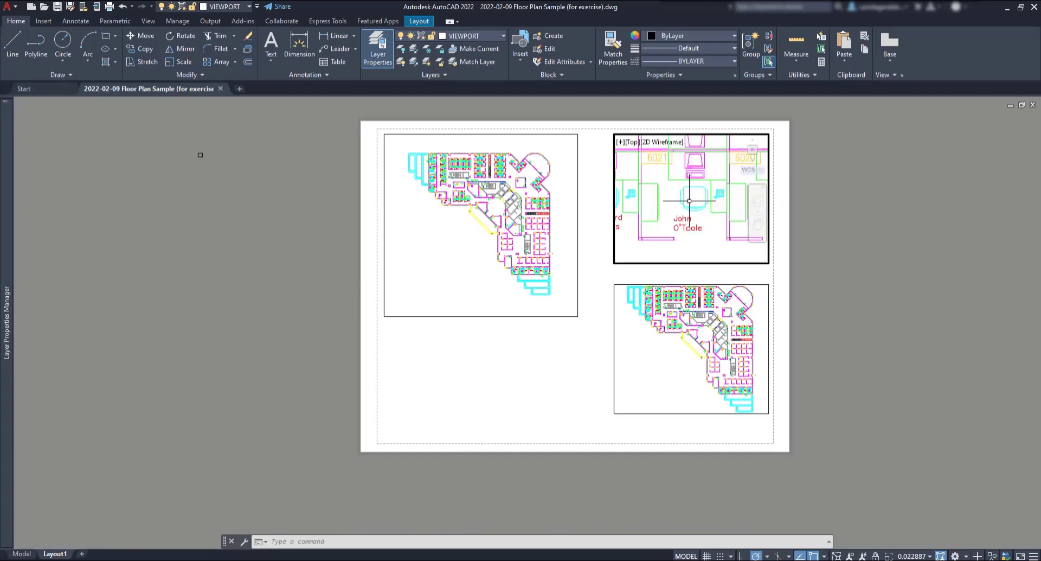
middle_drag(690, 200, 693, 205)
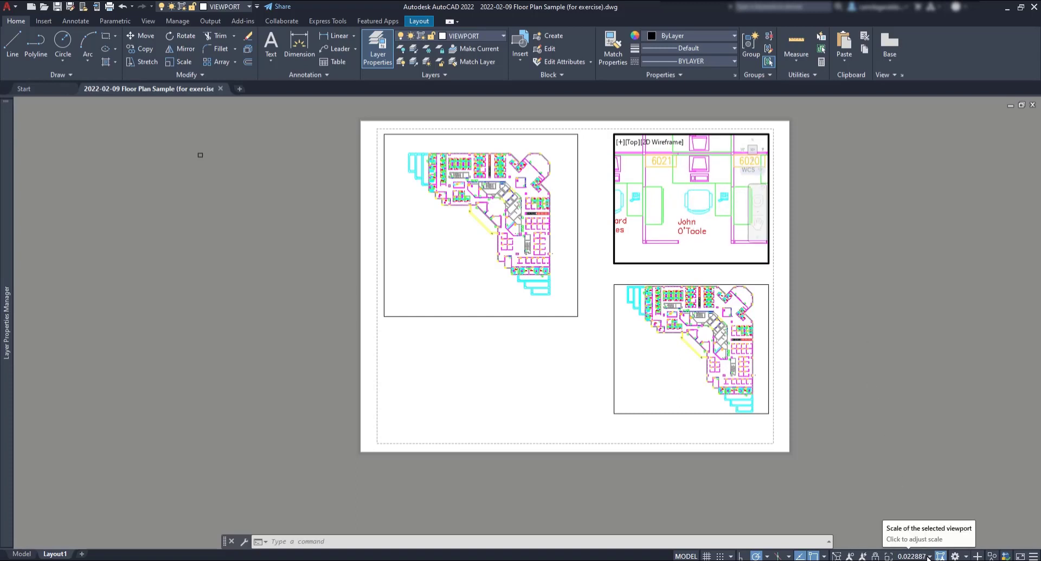
click(929, 556)
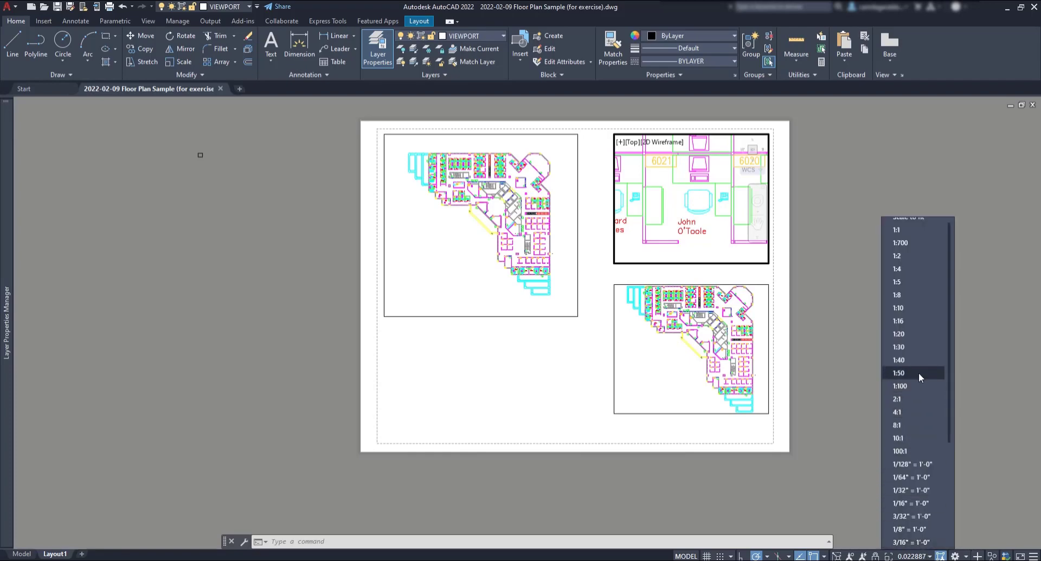
click(919, 372)
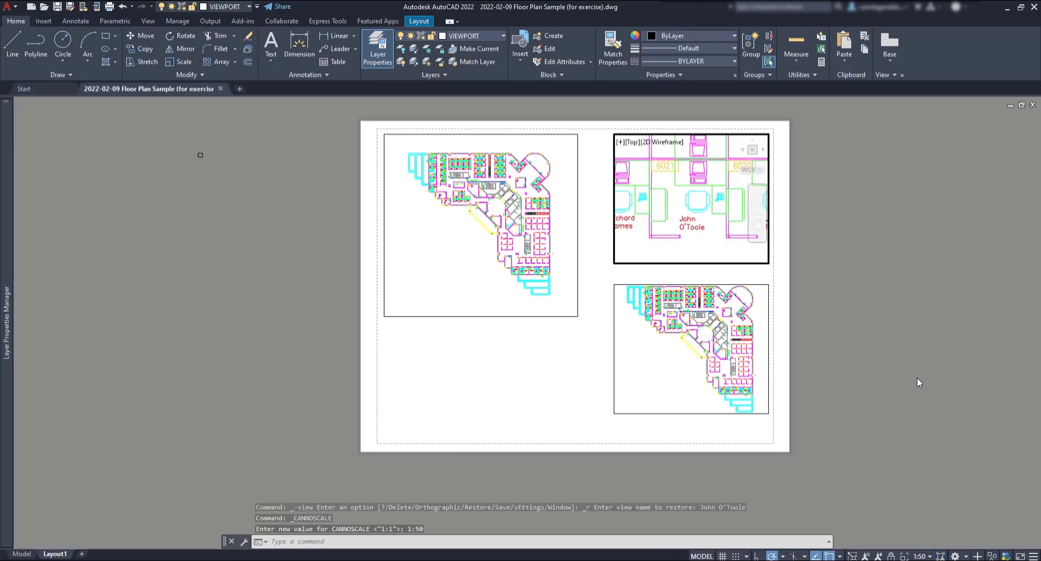
Step: Activate the lower-right viewport, restore the saved 6075 office view, and set its scale to 1:50
click(679, 359)
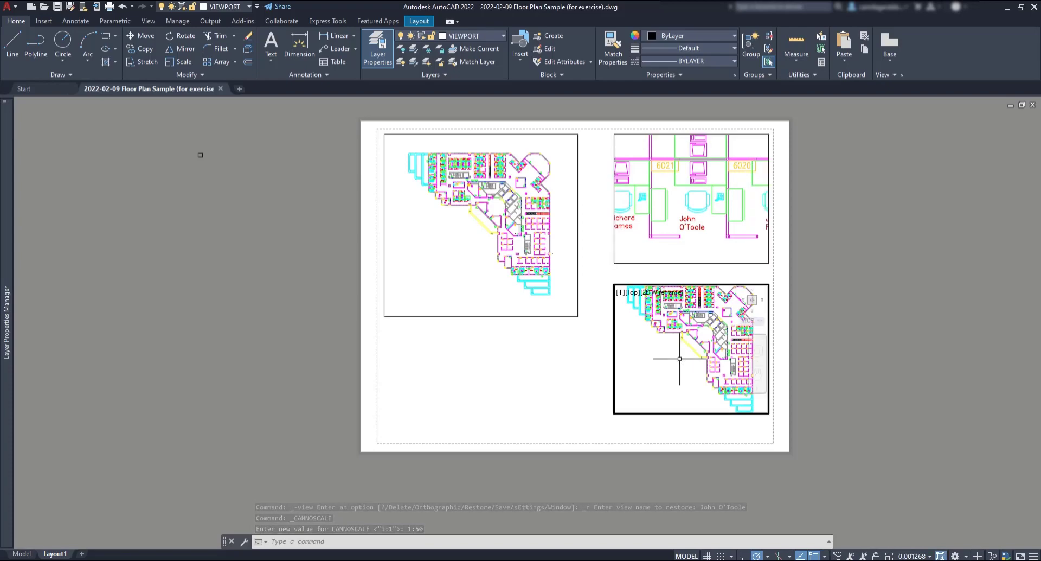
click(629, 294)
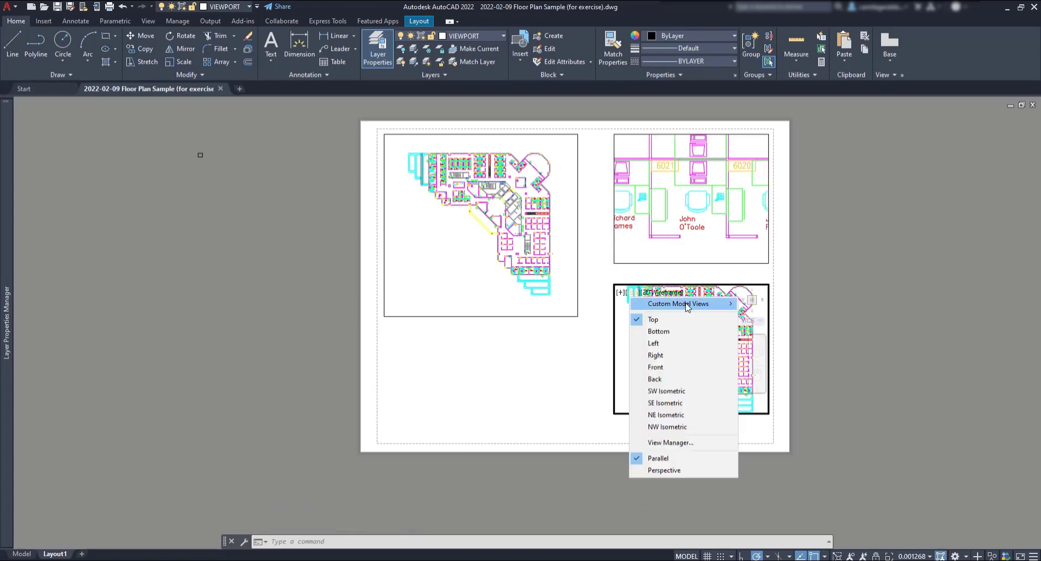
mouse_move(716, 303)
click(801, 328)
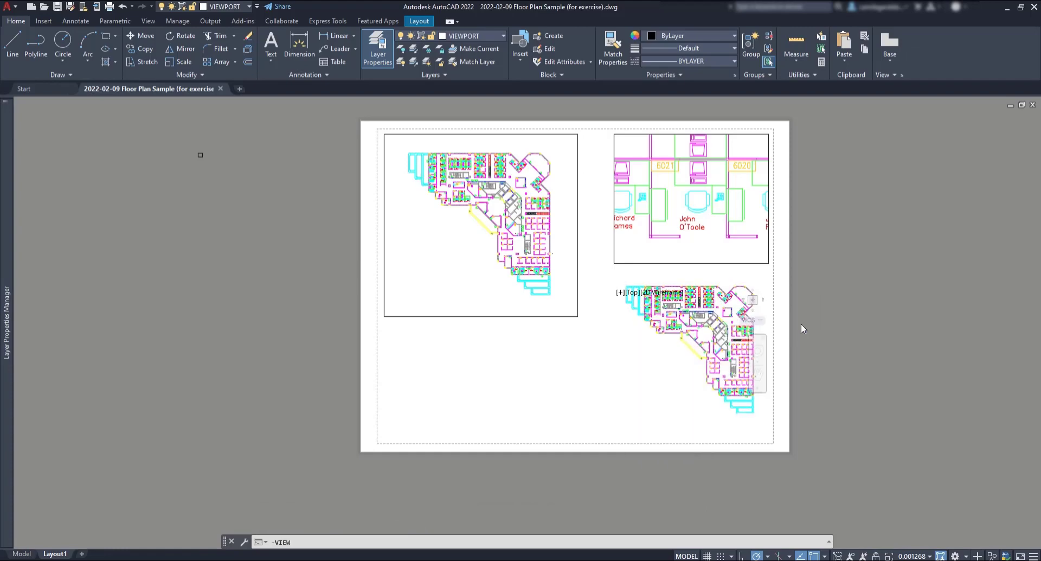
click(917, 556)
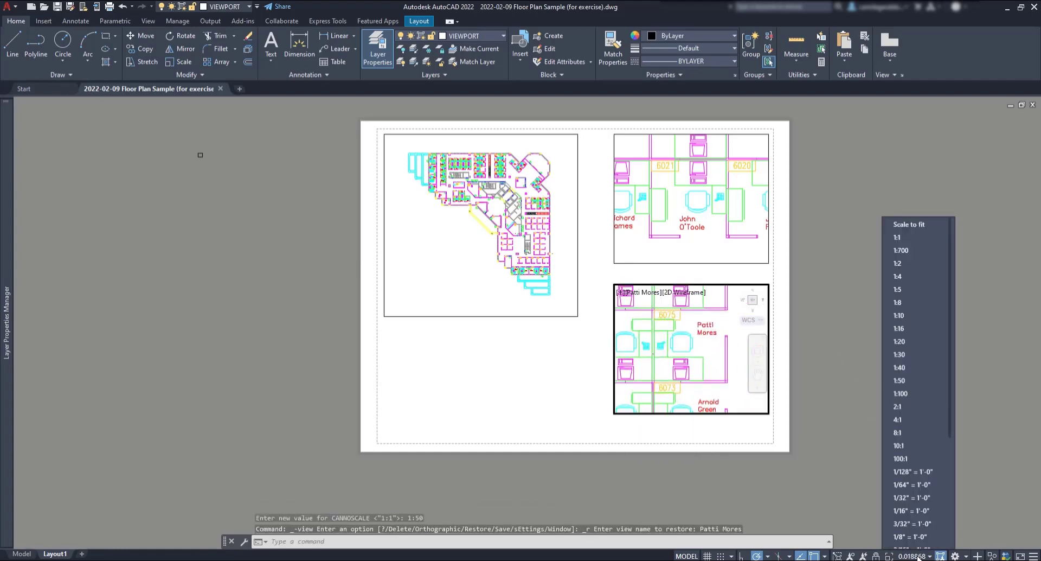
click(912, 372)
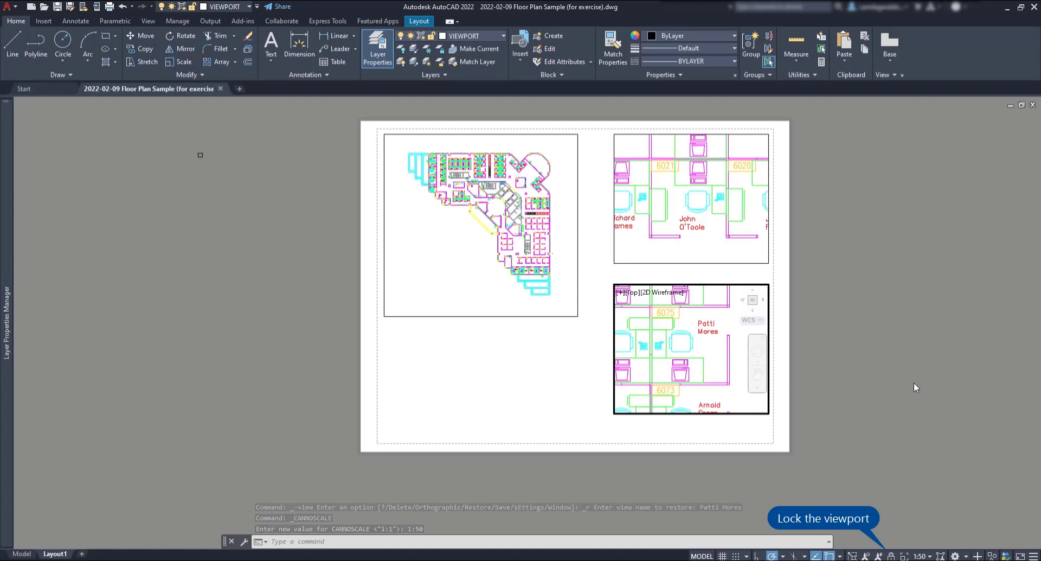
Step: Lock the lower-right viewport, then activate and lock the upper-right viewport
click(891, 556)
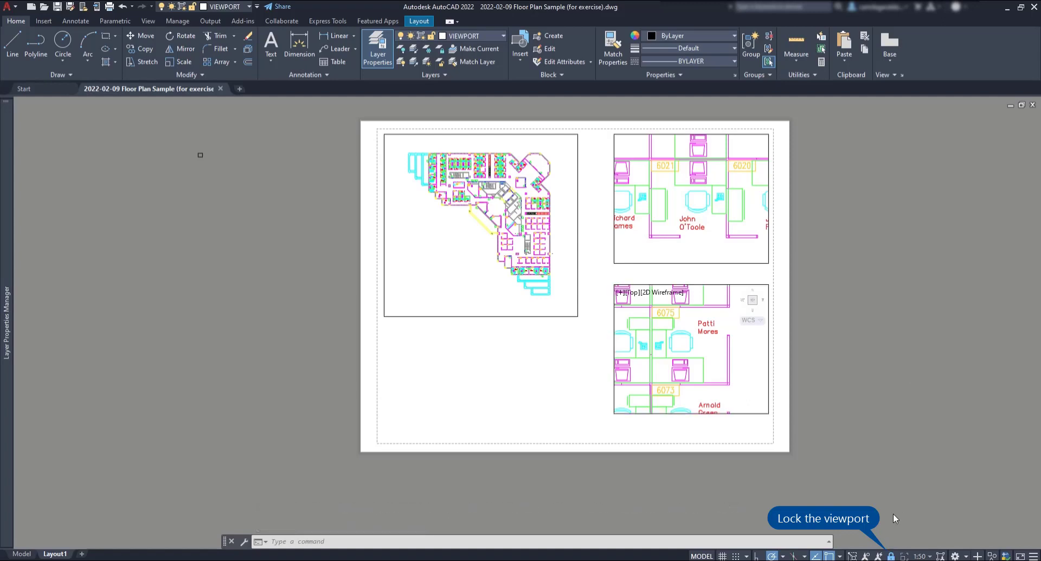
click(729, 230)
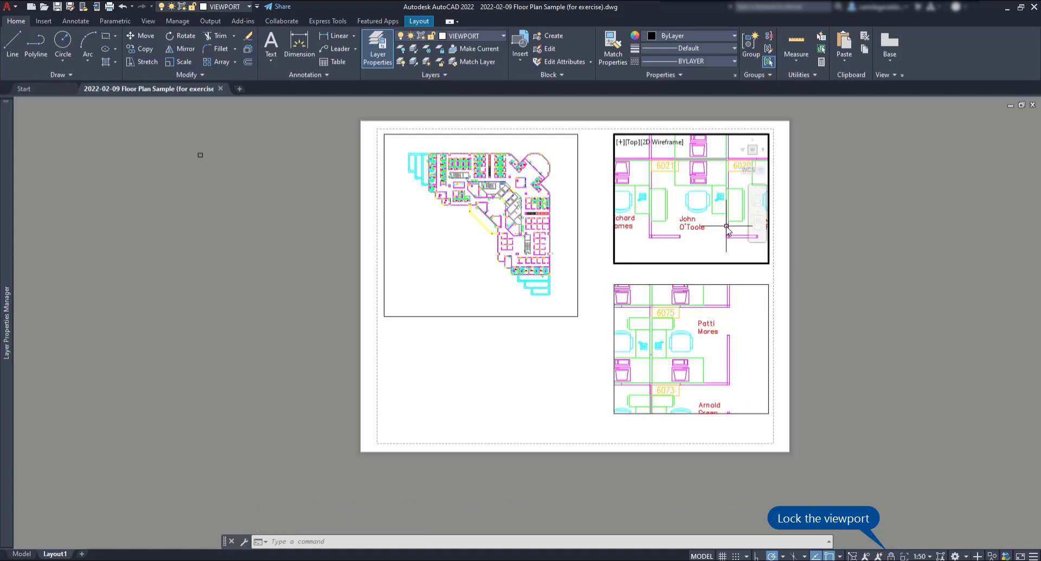
click(892, 554)
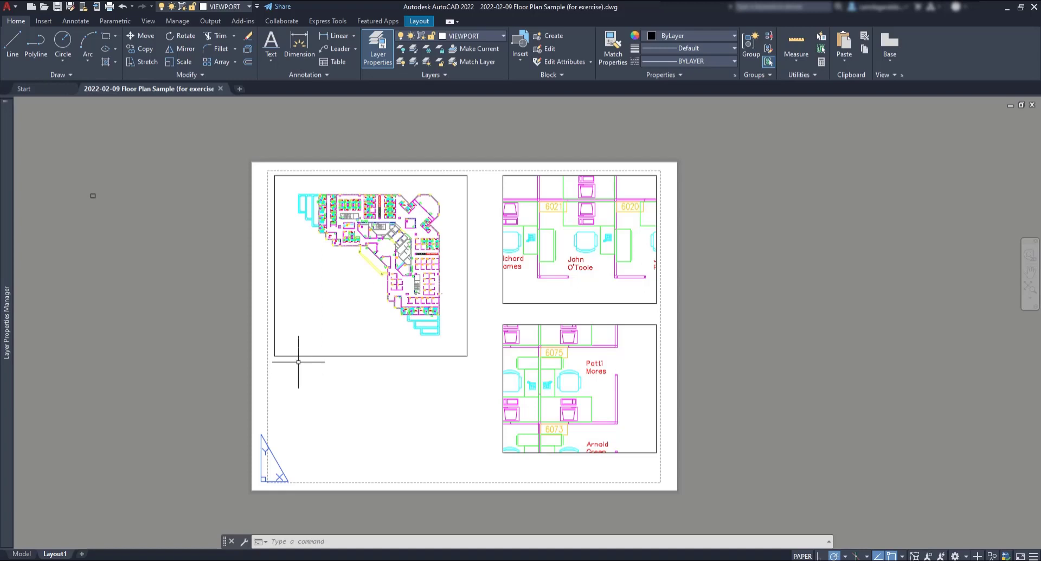
Step: Place single-line text 'Main drawing' below the left viewport at default height and rotation
click(273, 59)
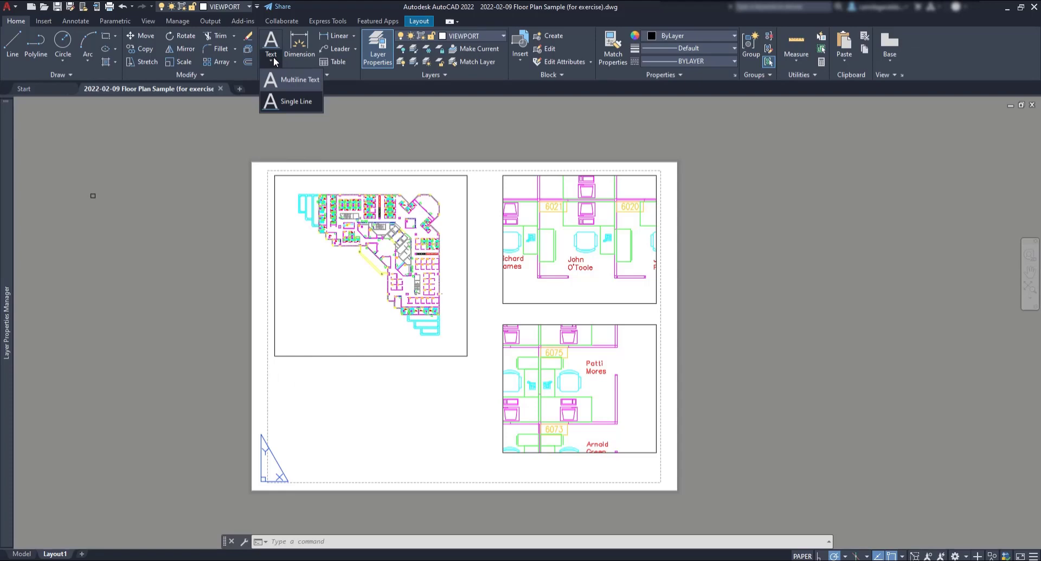
click(283, 102)
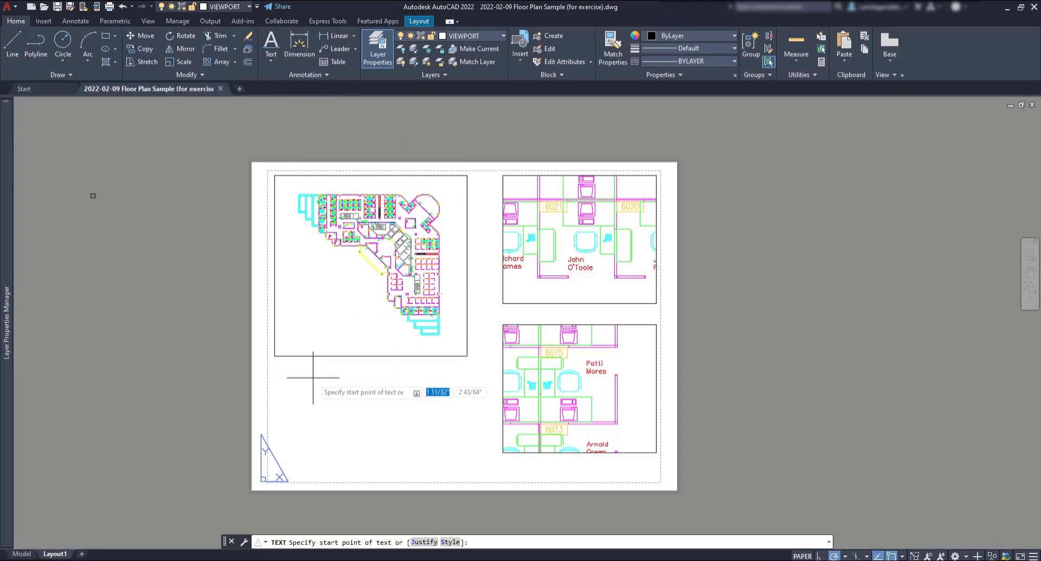
scroll(307, 373, up, 2)
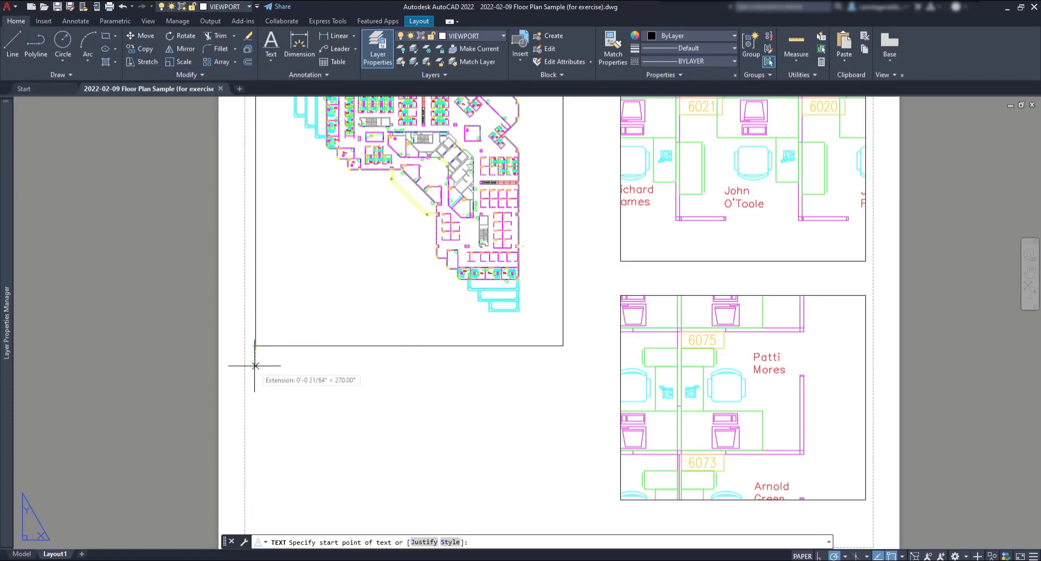
click(255, 365)
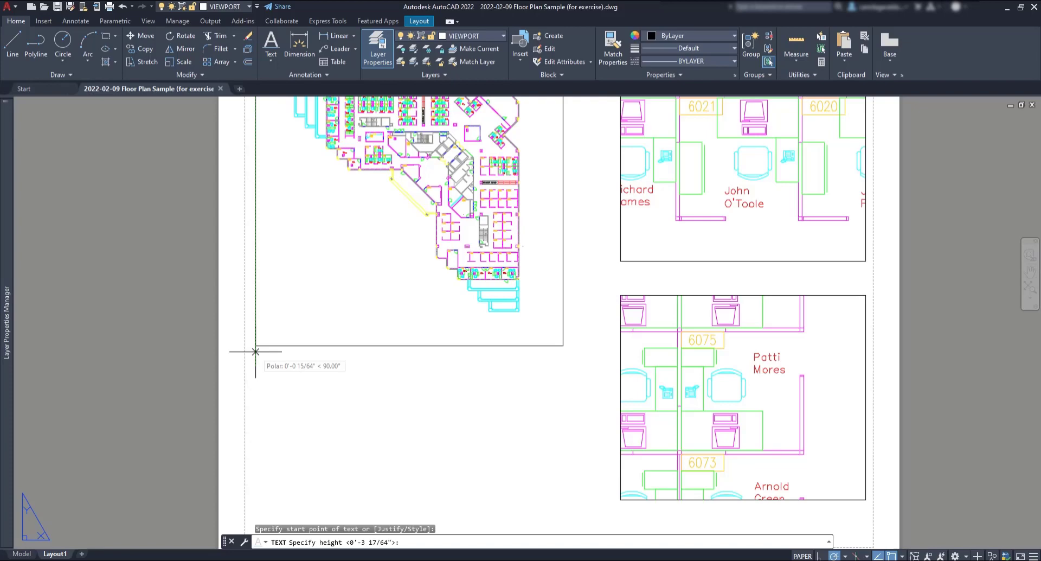
key(Return)
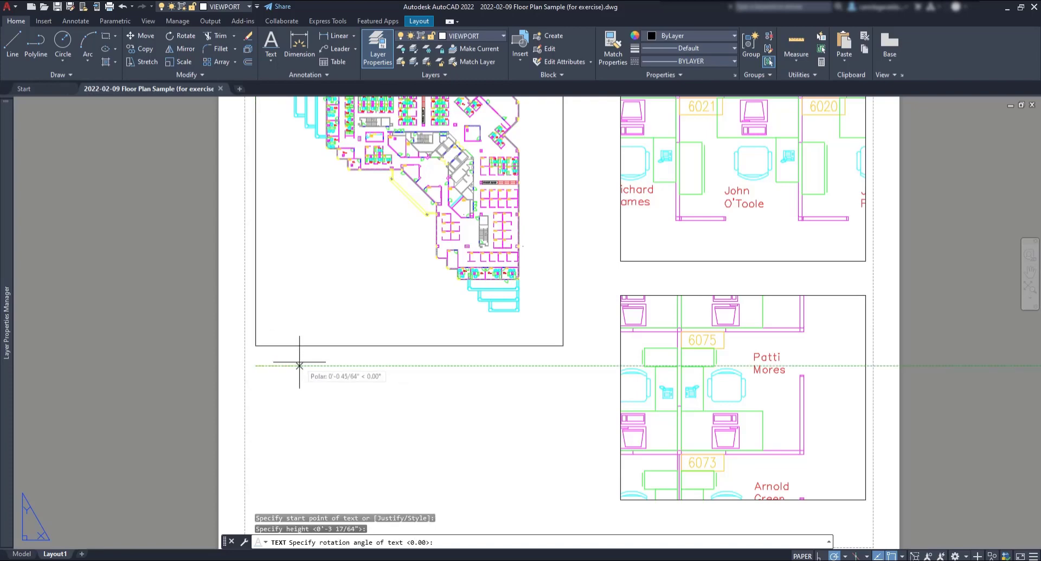
key(Return)
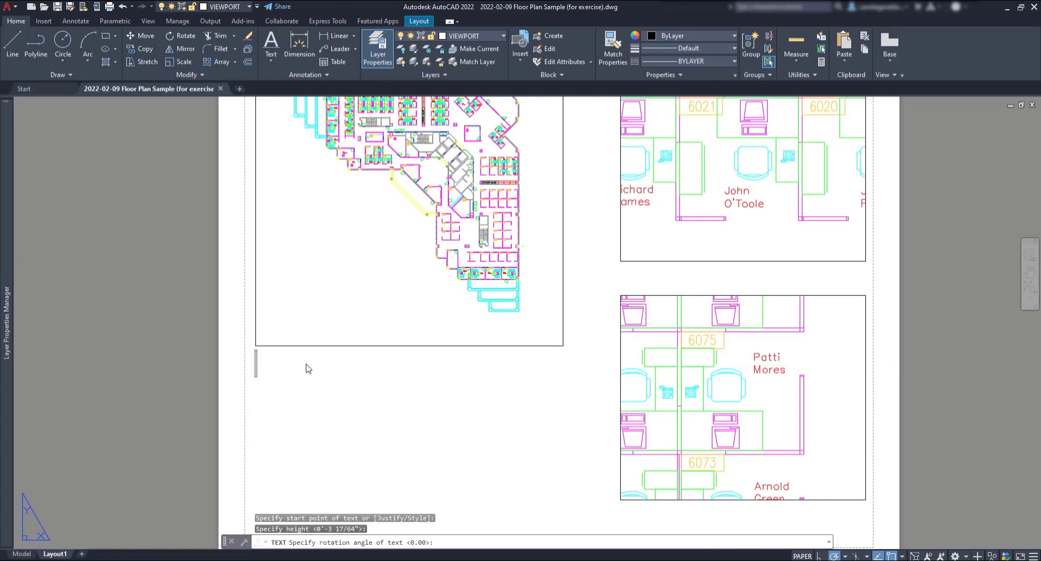
text(Main drawing)
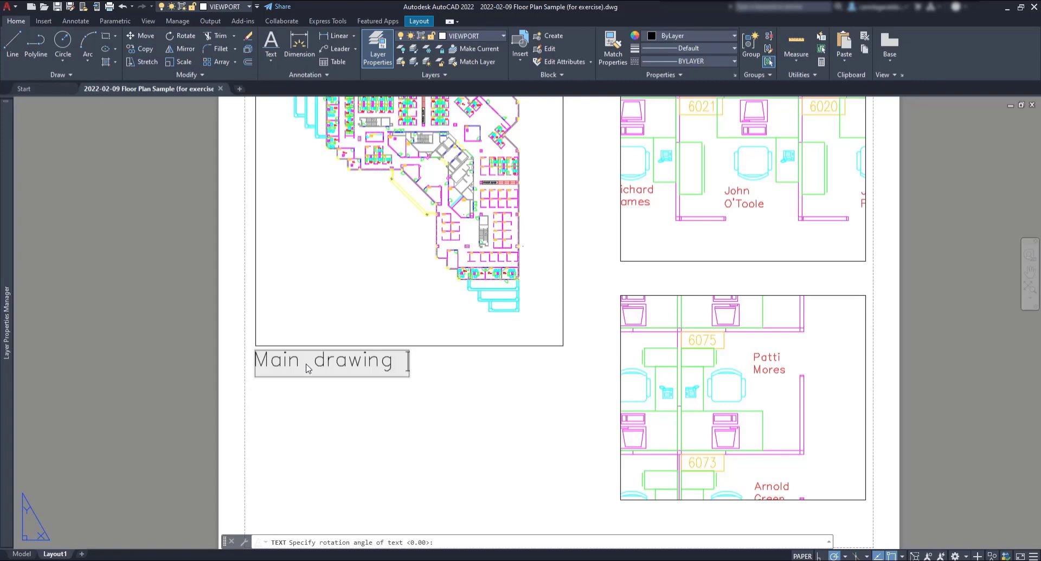
click(434, 390)
key(Return)
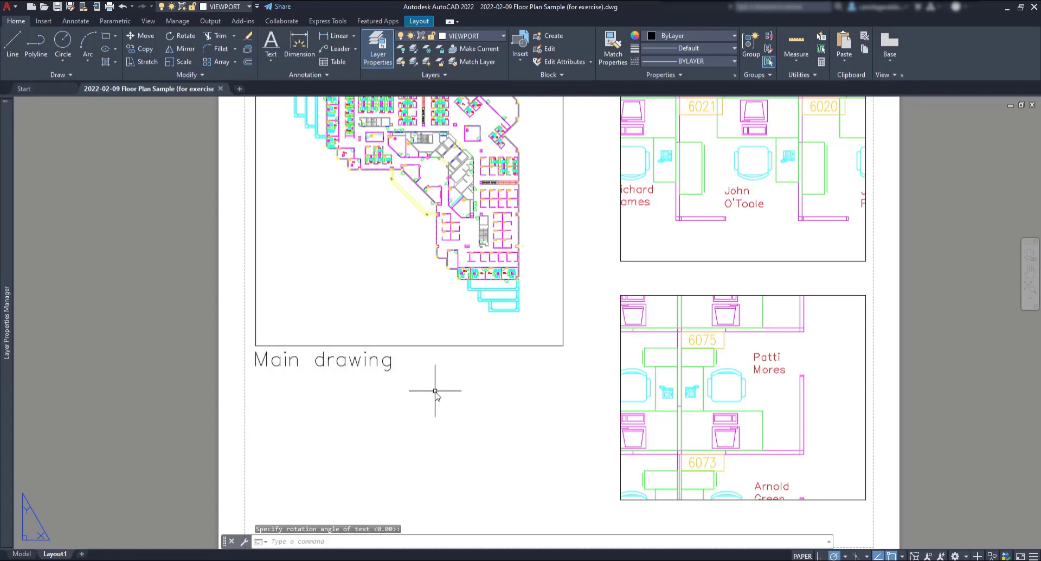
text(co)
key(Return)
Step: Copy the Main drawing label beneath the upper-right and lower-right viewports
click(389, 362)
key(Return)
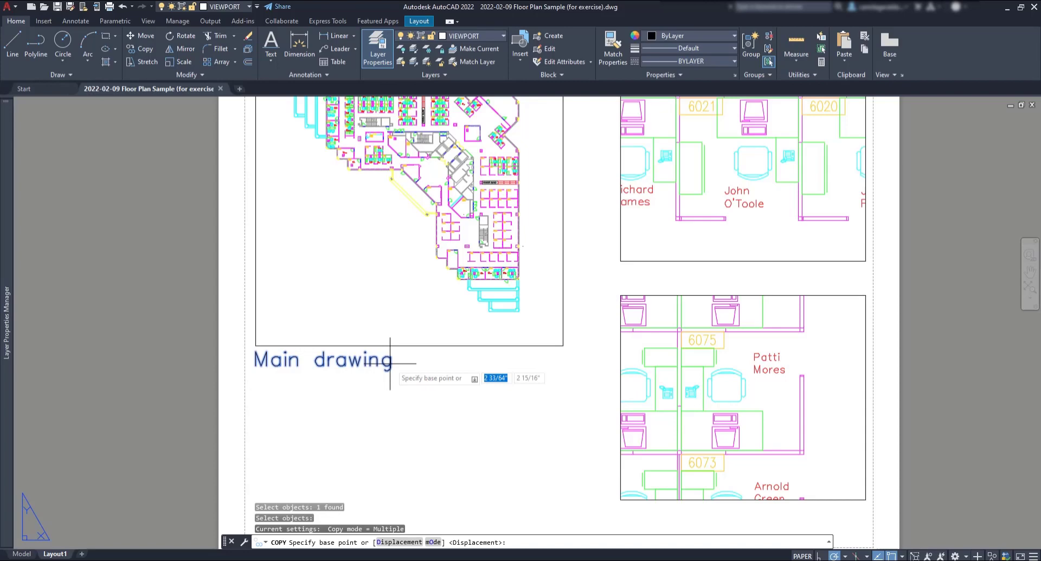
click(256, 346)
click(620, 261)
click(620, 499)
key(Escape)
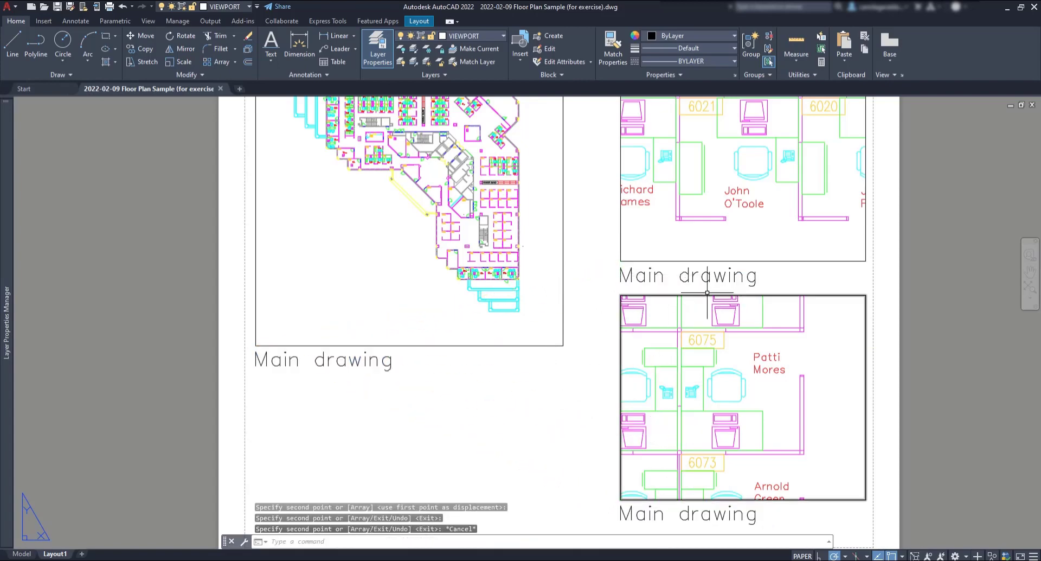
click(751, 277)
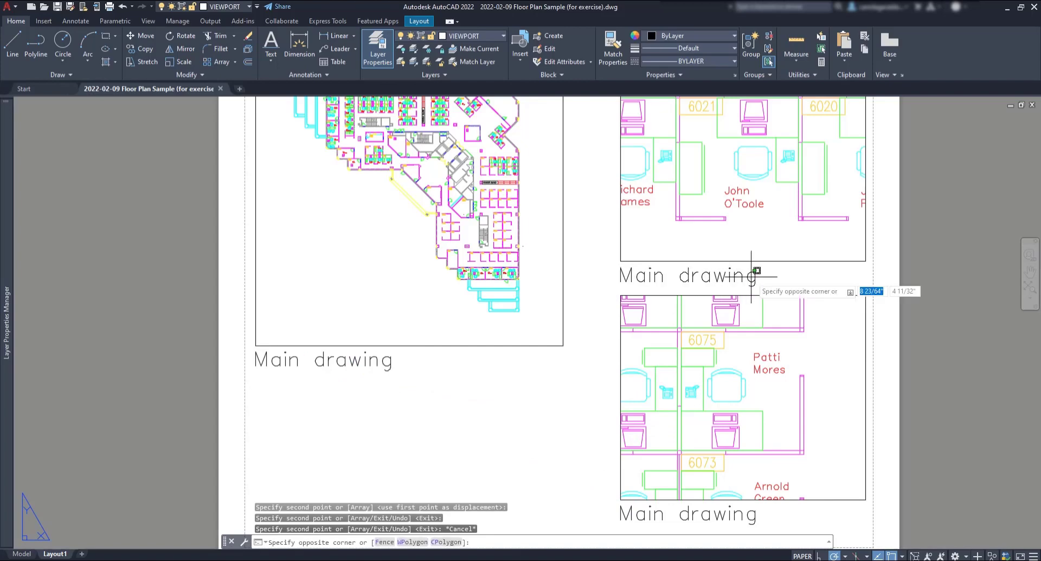
Step: Change the upper-right label text to 'John office' and the lower-right one to 'Patti office'
click(742, 276)
double_click(743, 276)
text(Jo)
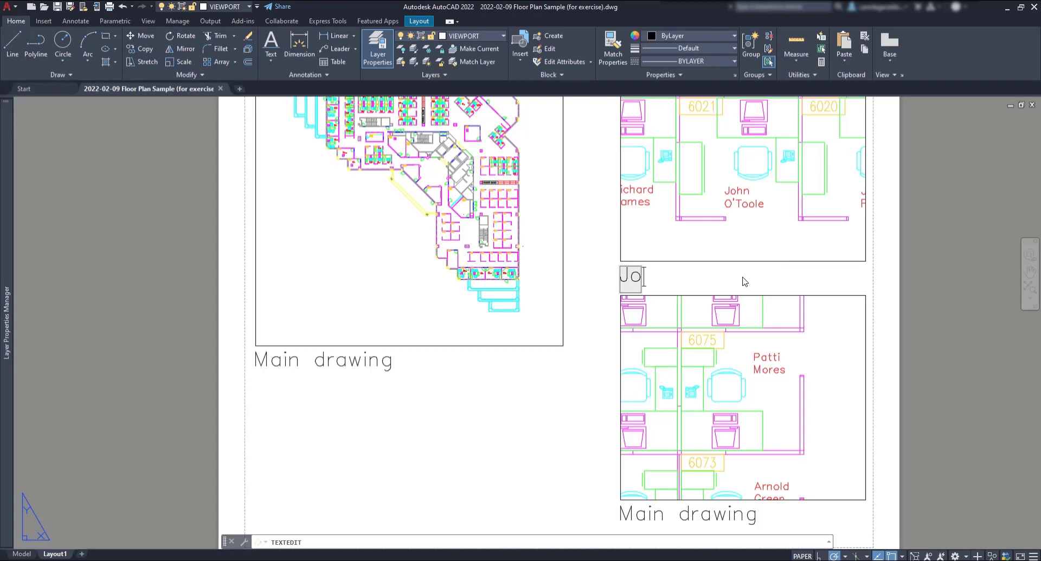
text(hn of)
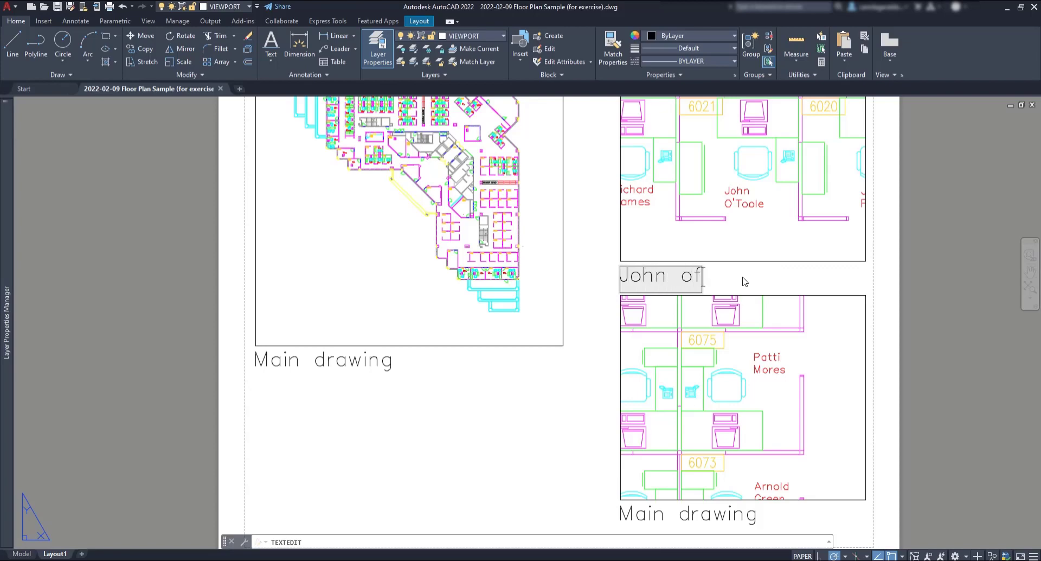
text(fice)
click(746, 285)
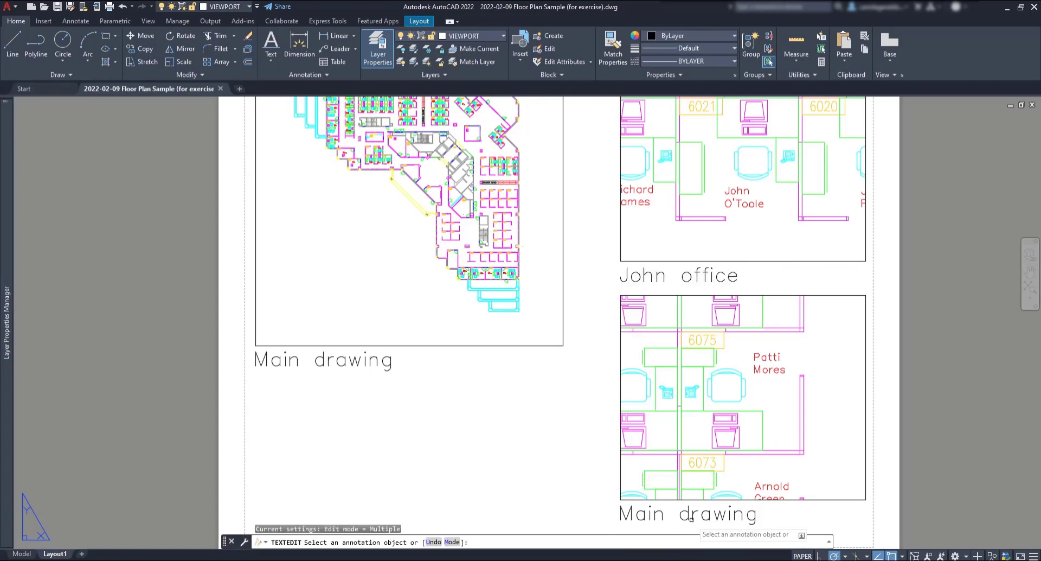
key(Escape)
double_click(707, 514)
text(Patti office)
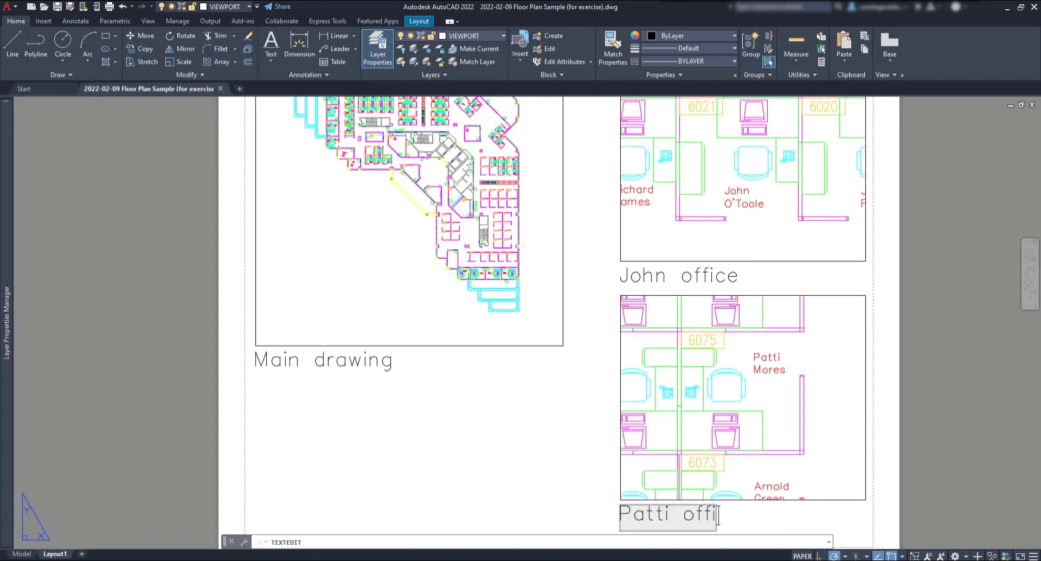
click(561, 448)
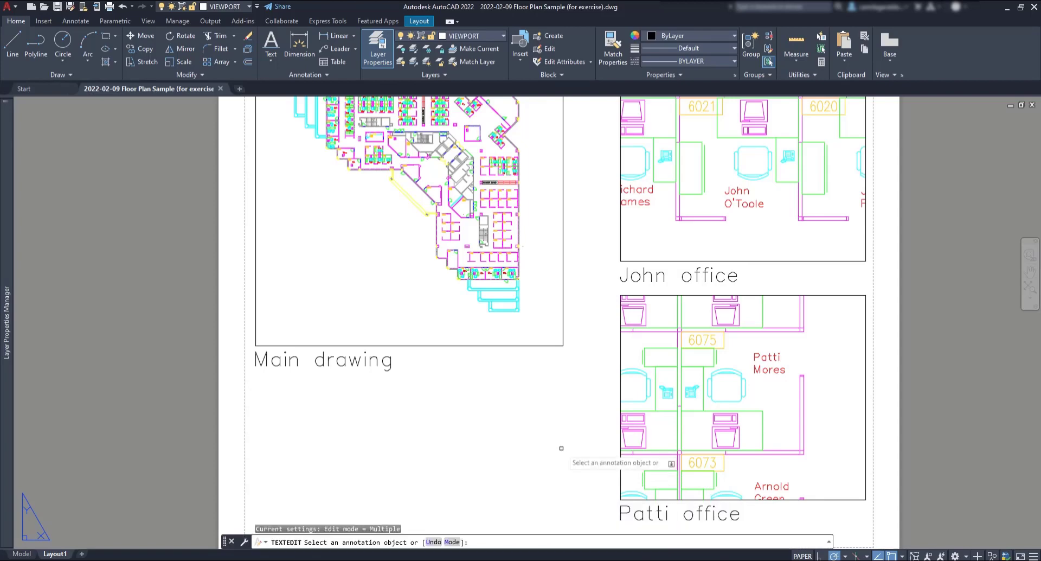
key(Escape)
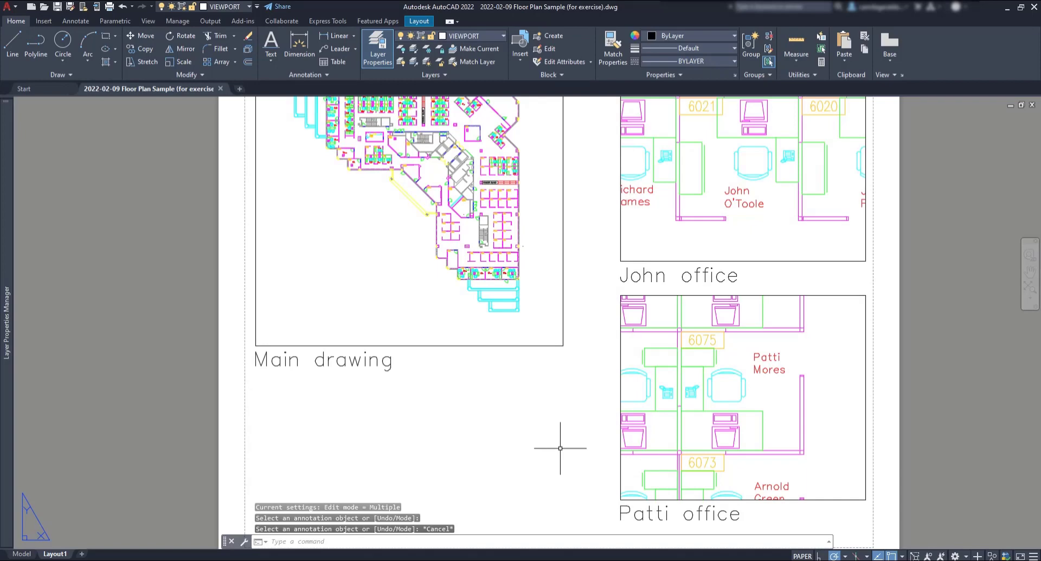
Step: Open the Main drawing label for editing and begin inserting a field at its end
click(383, 364)
double_click(382, 364)
click(402, 362)
right_click(402, 364)
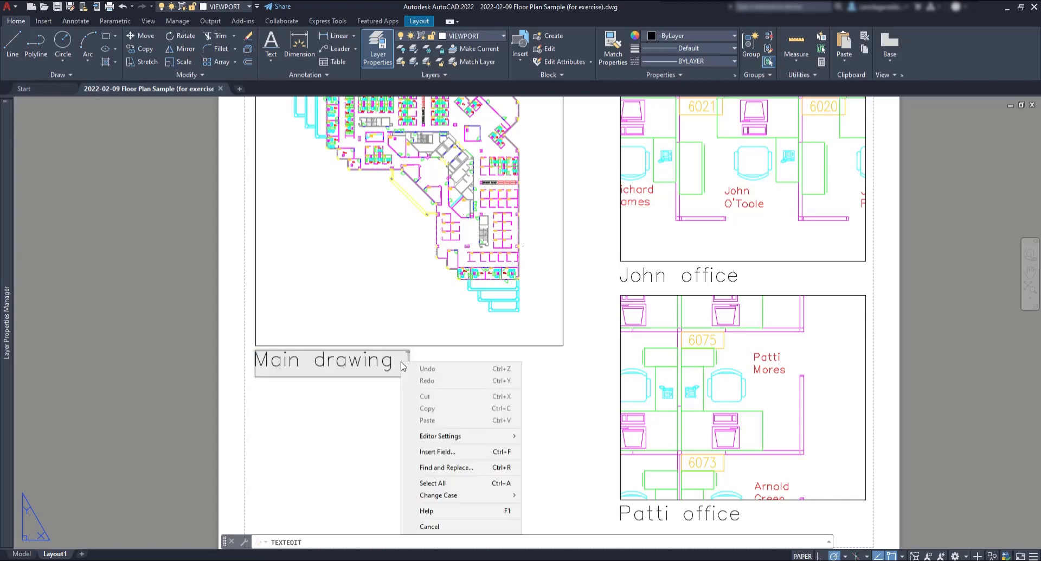
click(486, 452)
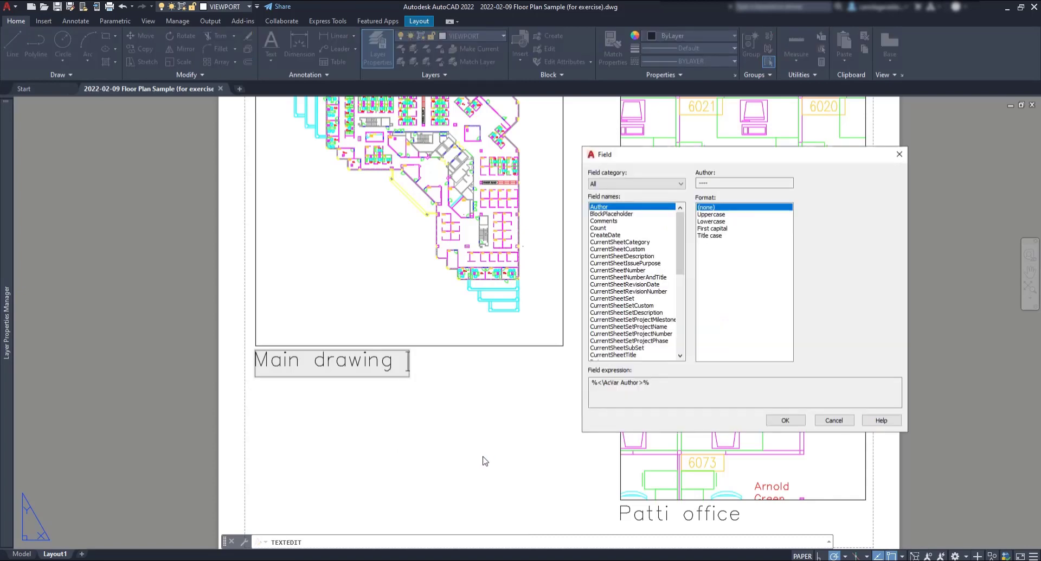
Step: Insert an Objects > Object field reading the left viewport's Custom scale, 1:700
click(672, 184)
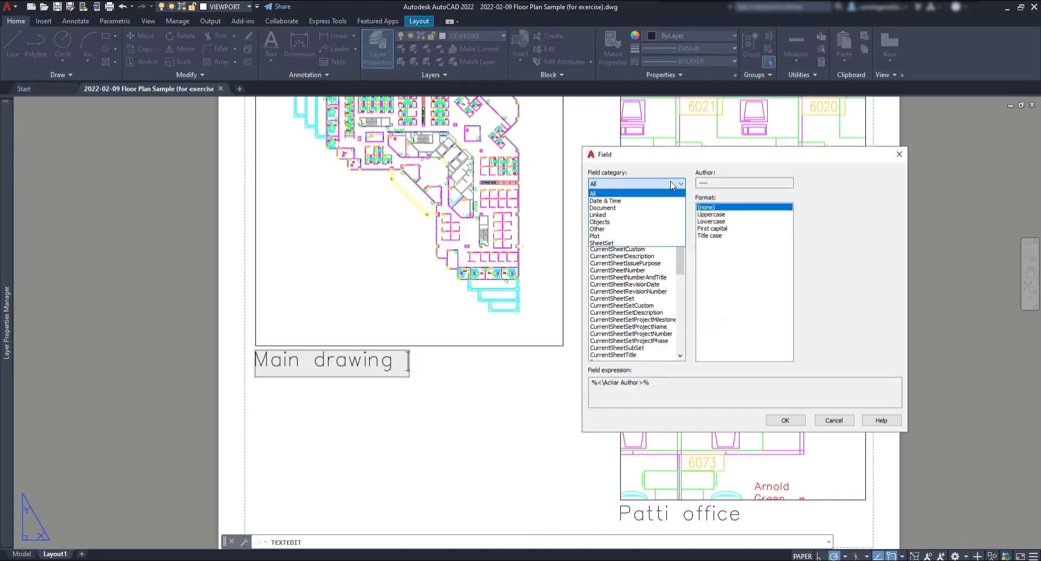
click(616, 222)
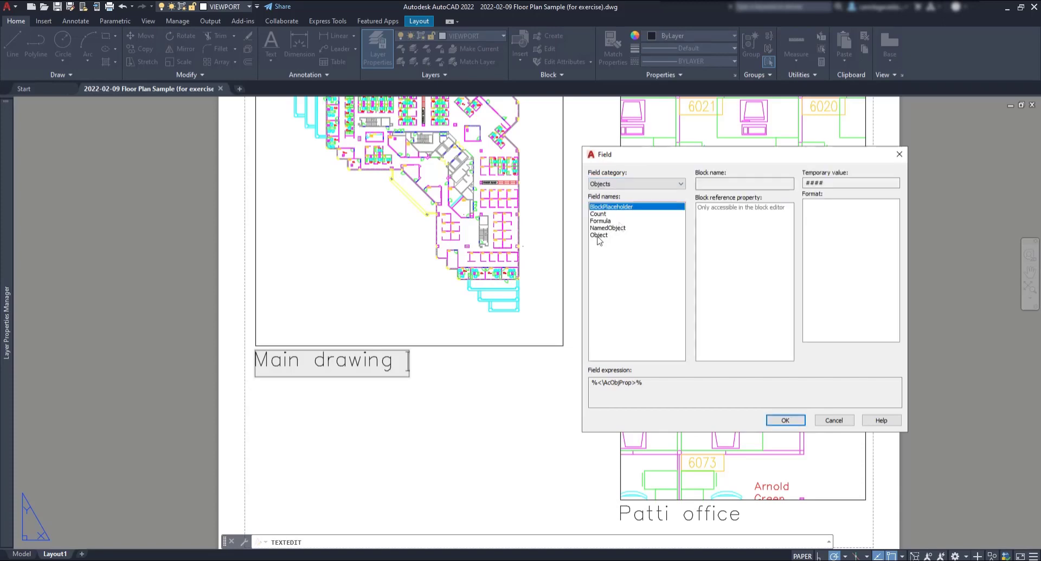
click(599, 236)
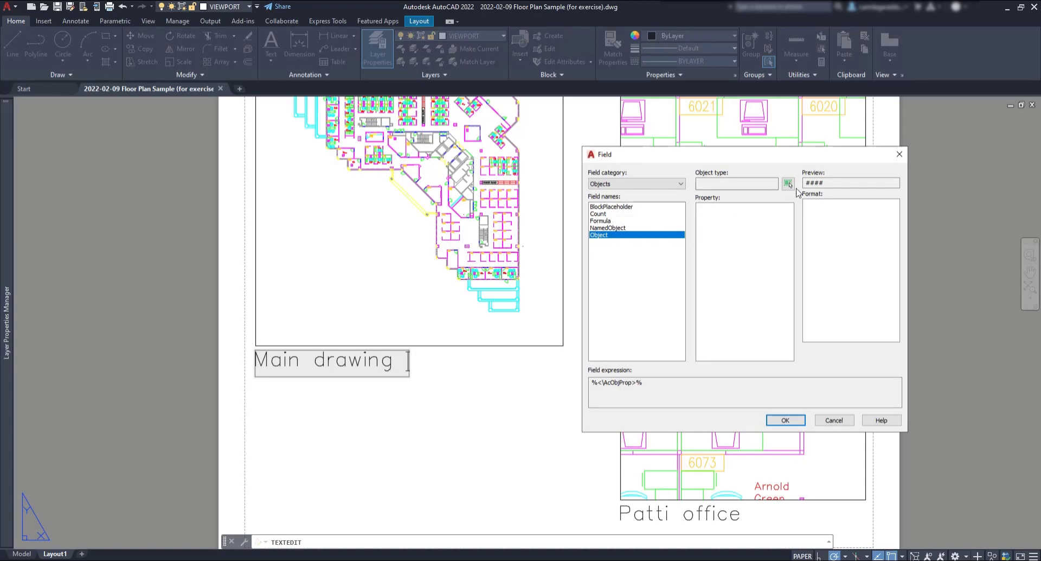
click(787, 183)
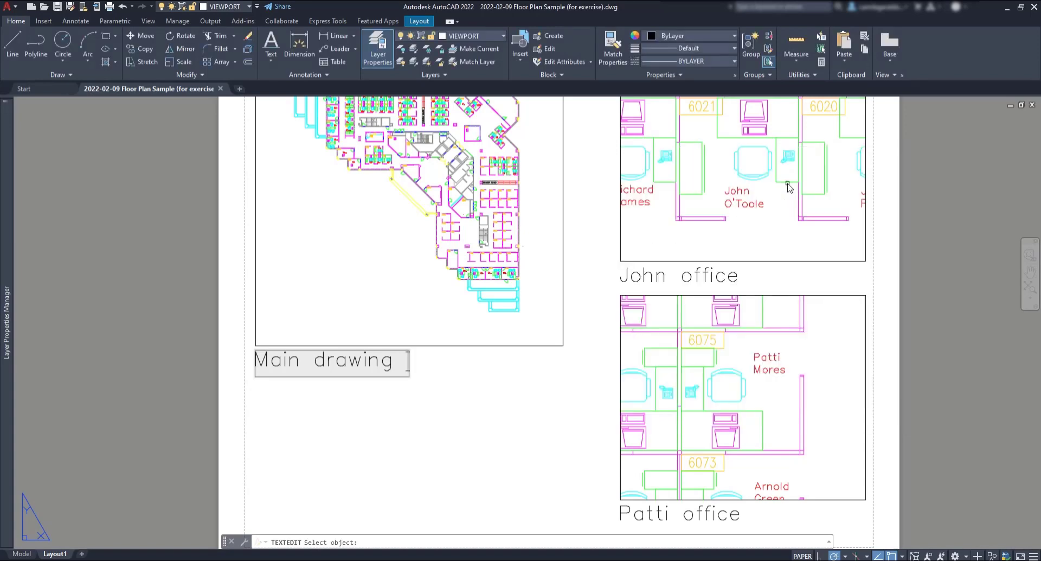
click(562, 295)
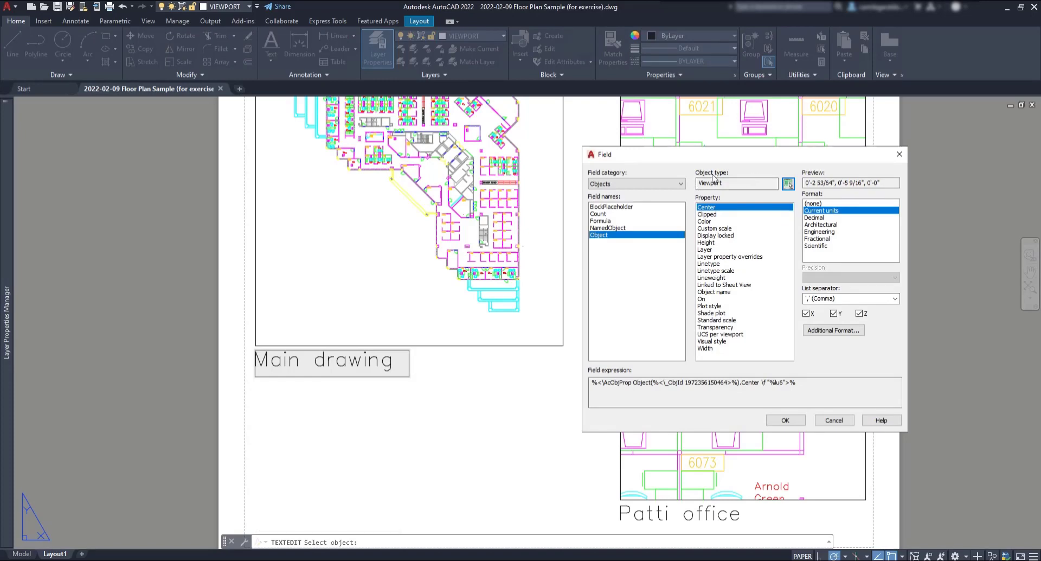
click(721, 228)
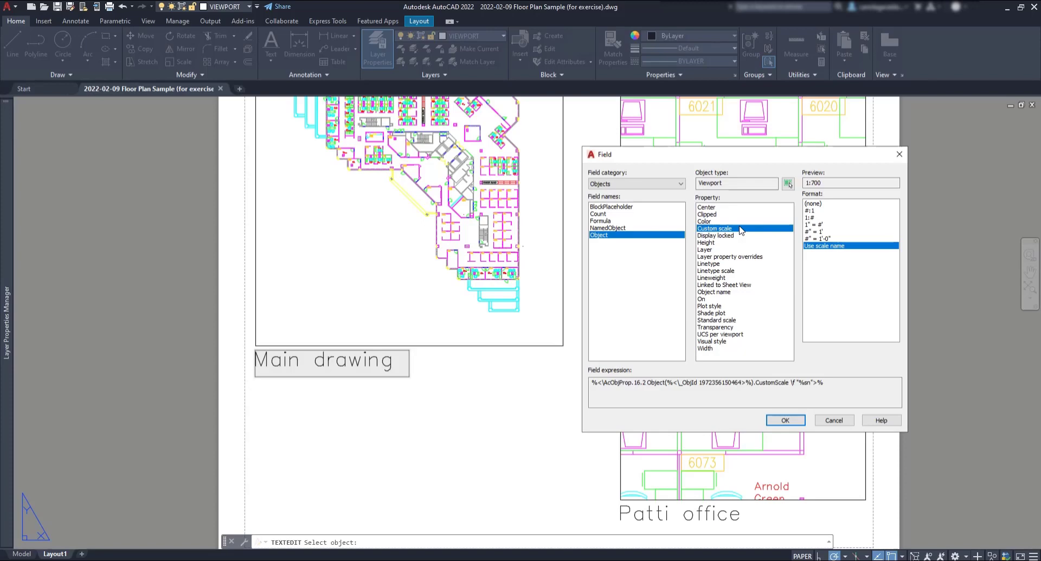
click(785, 420)
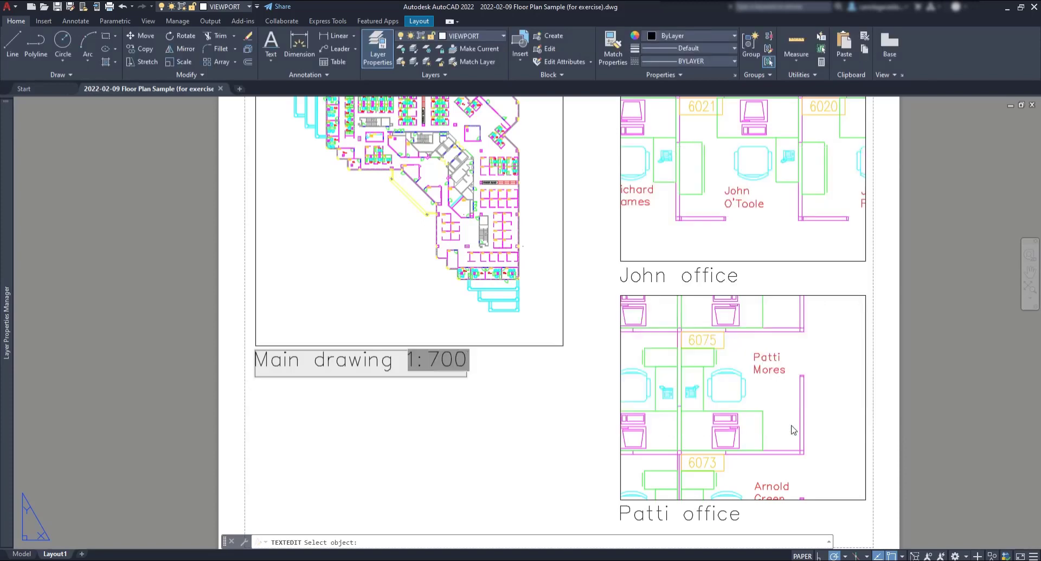
click(551, 405)
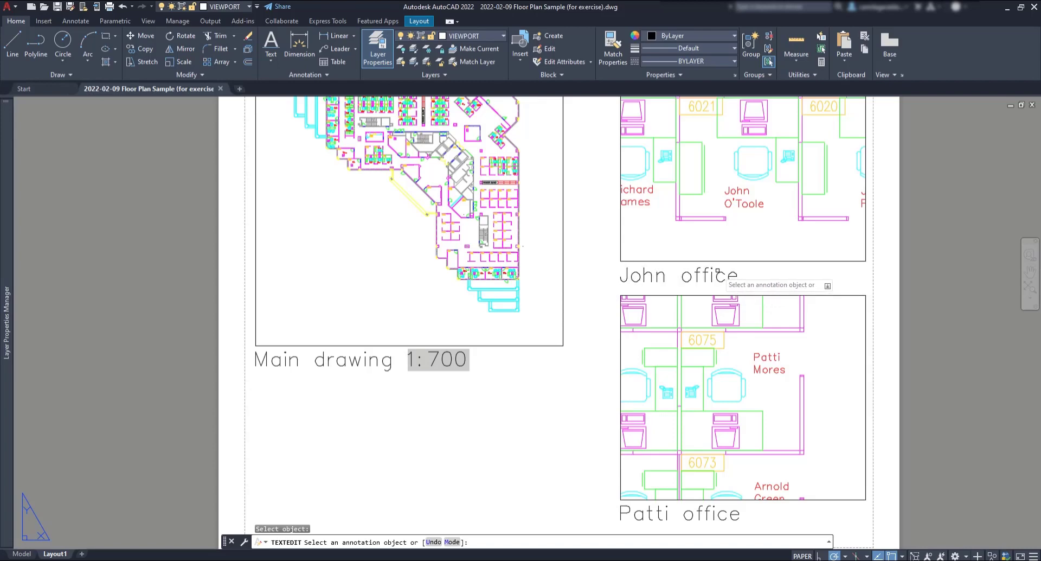
Step: Append a field with the John office viewport's Custom scale, 1:50, in 1:# format to its label
key(Escape)
double_click(716, 275)
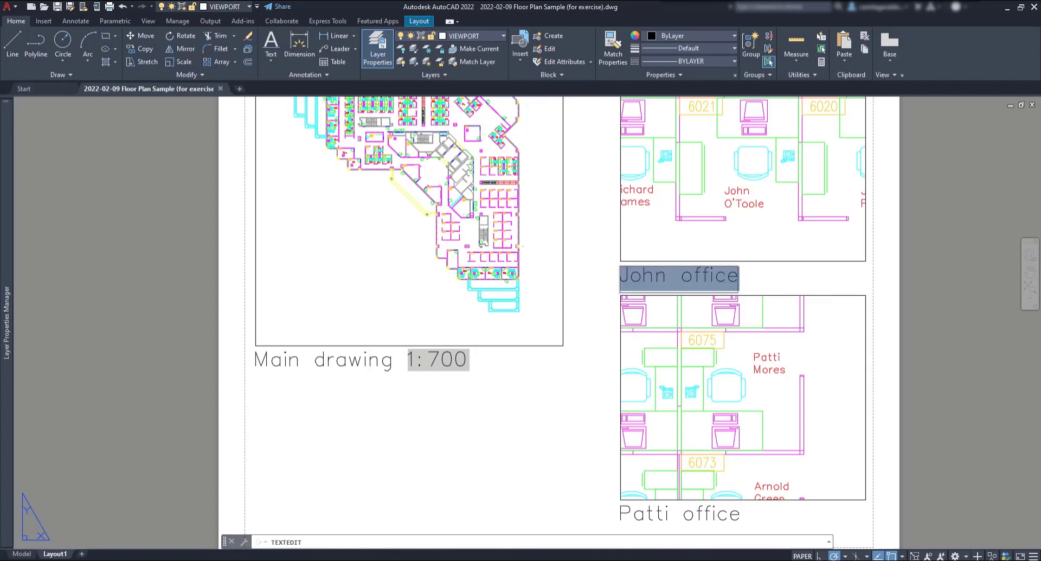
right_click(760, 280)
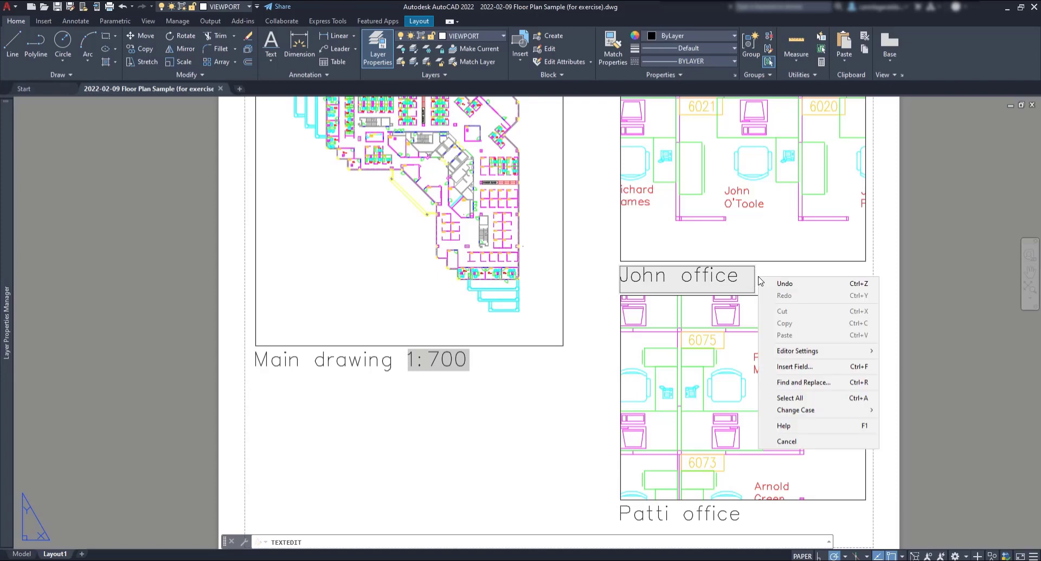
click(807, 367)
click(788, 184)
click(623, 228)
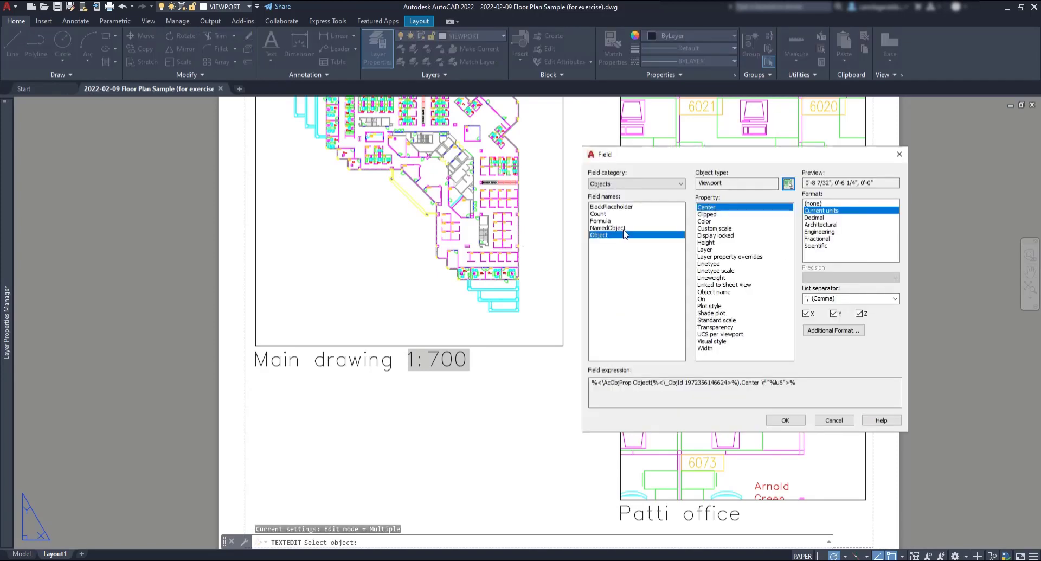
click(714, 228)
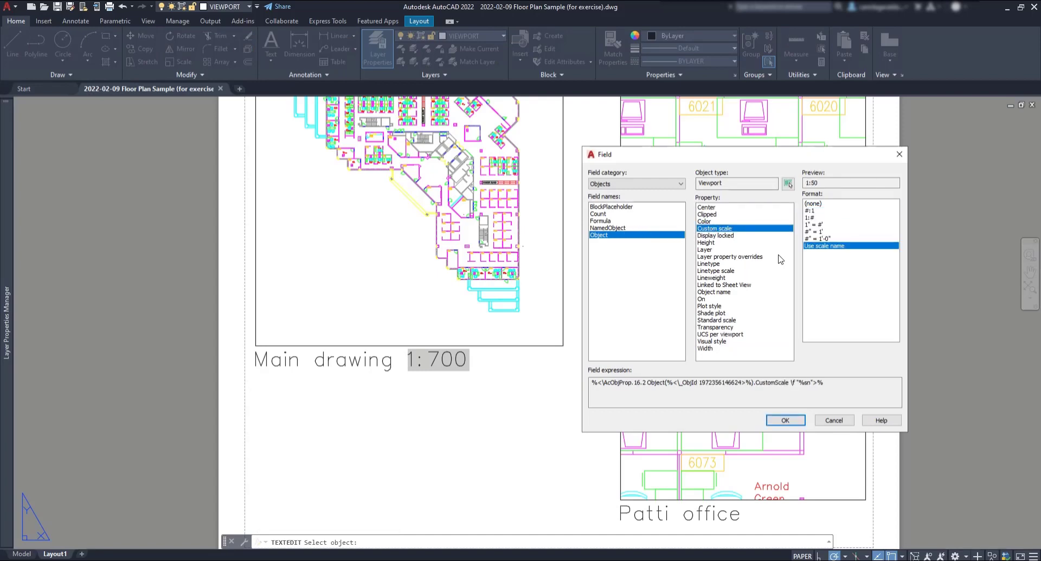
click(811, 217)
click(795, 422)
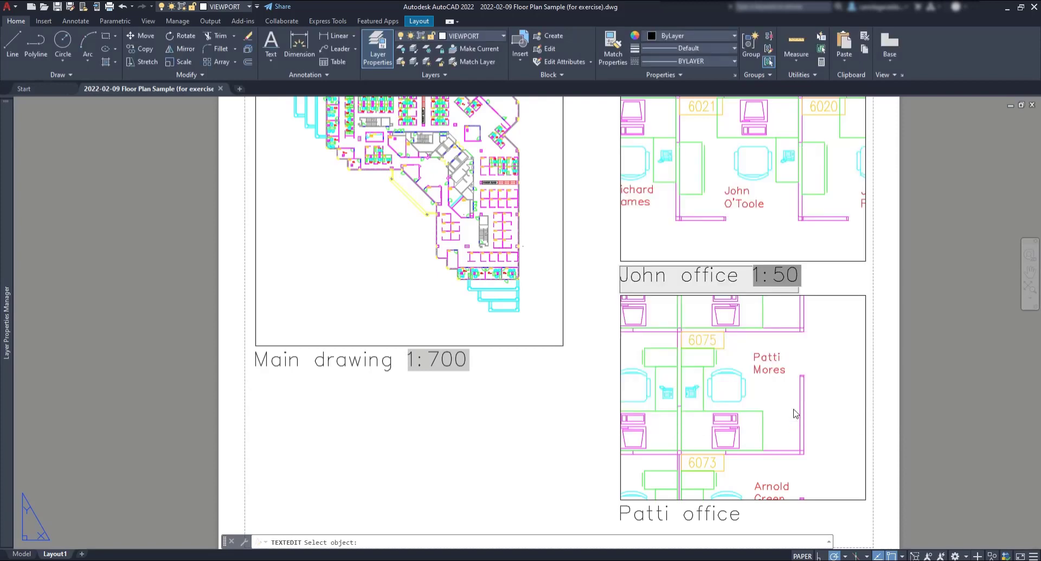
click(577, 434)
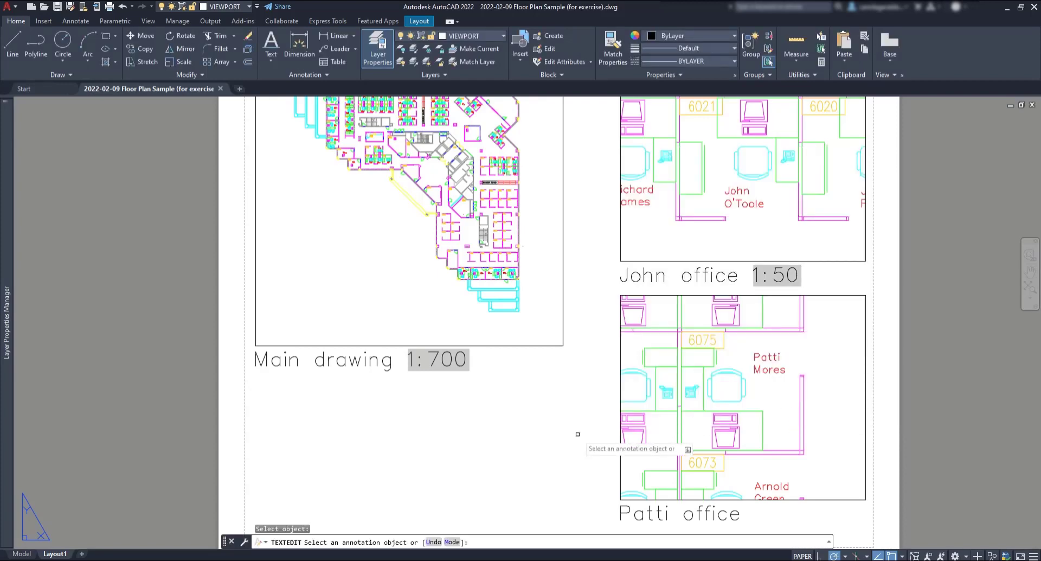
Step: Append a field with the Patti office viewport's Custom scale (1:50) to its label, then zoom out
click(737, 516)
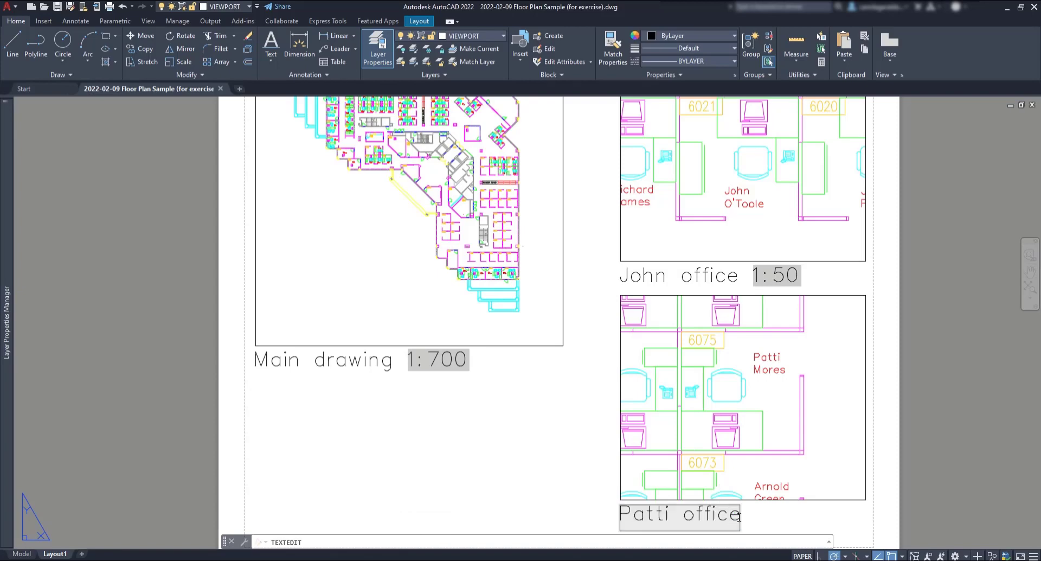
right_click(753, 515)
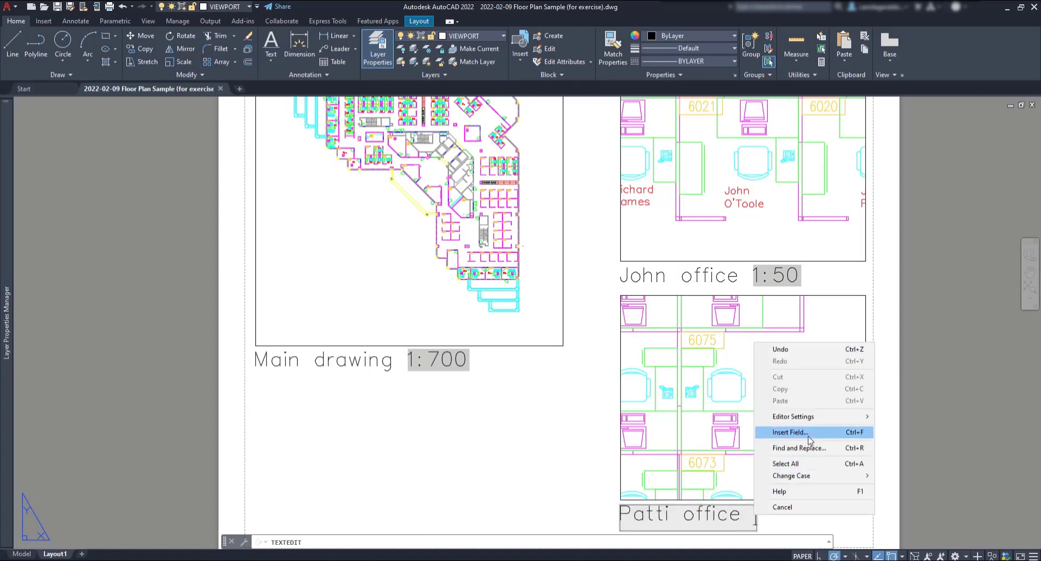
click(779, 434)
click(787, 183)
click(621, 355)
click(729, 228)
click(786, 420)
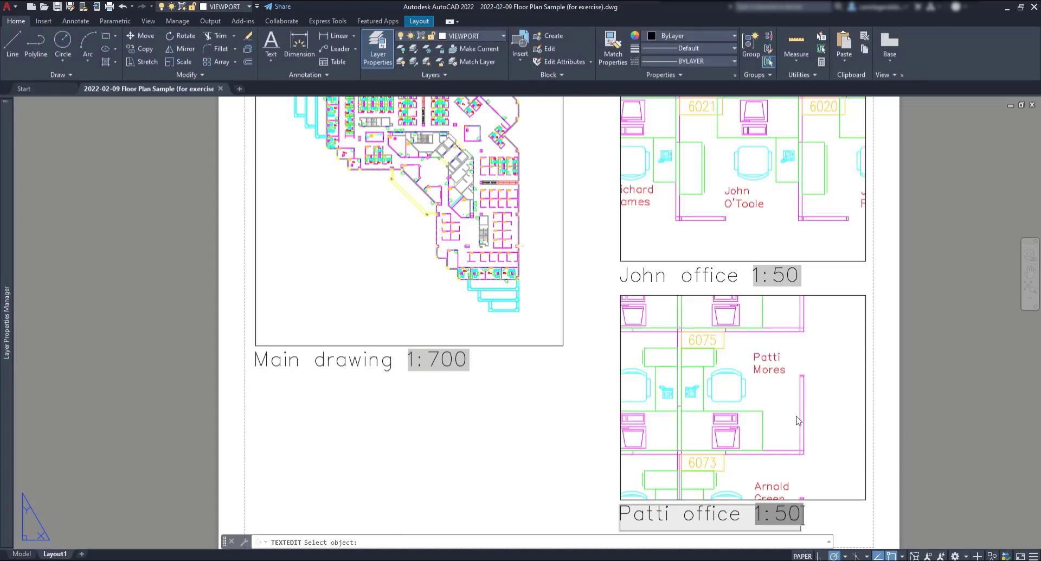
click(528, 442)
key(Escape)
scroll(527, 442, down, 2)
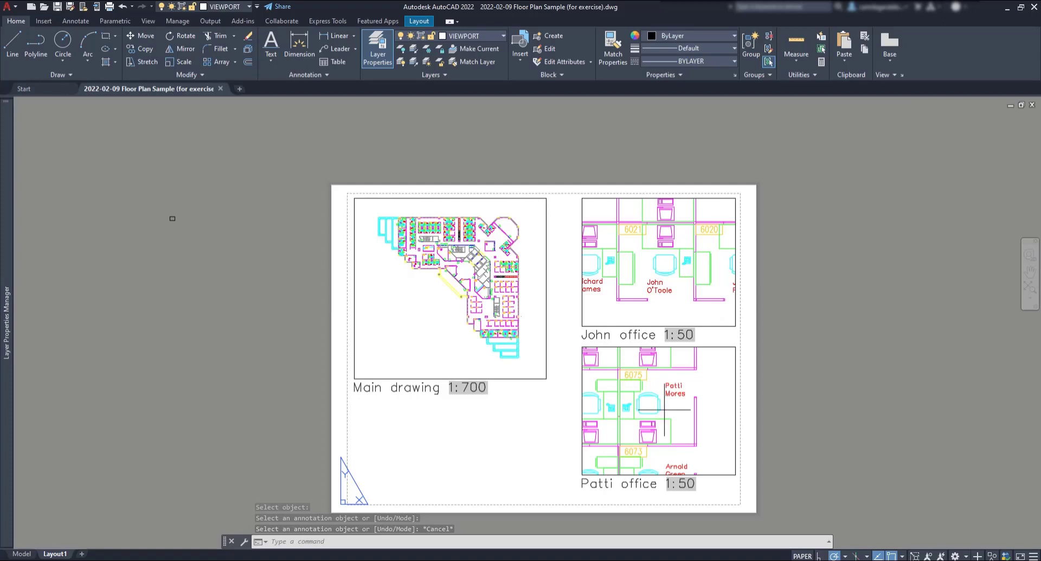
Step: Set the Patti office viewport scale to 1:40 and return to paper space
double_click(665, 409)
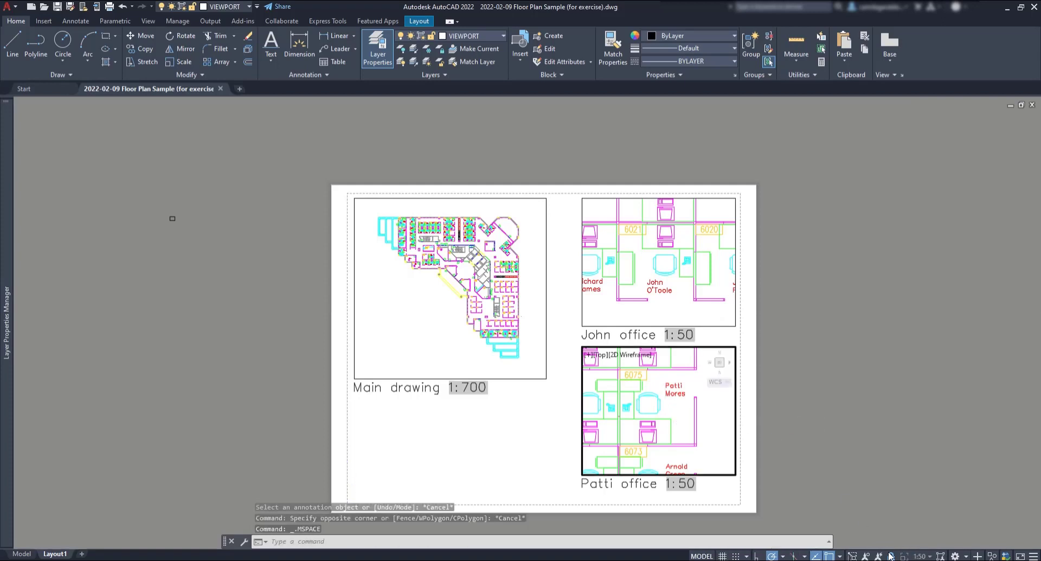
click(929, 556)
scroll(936, 373, down, 1)
click(930, 360)
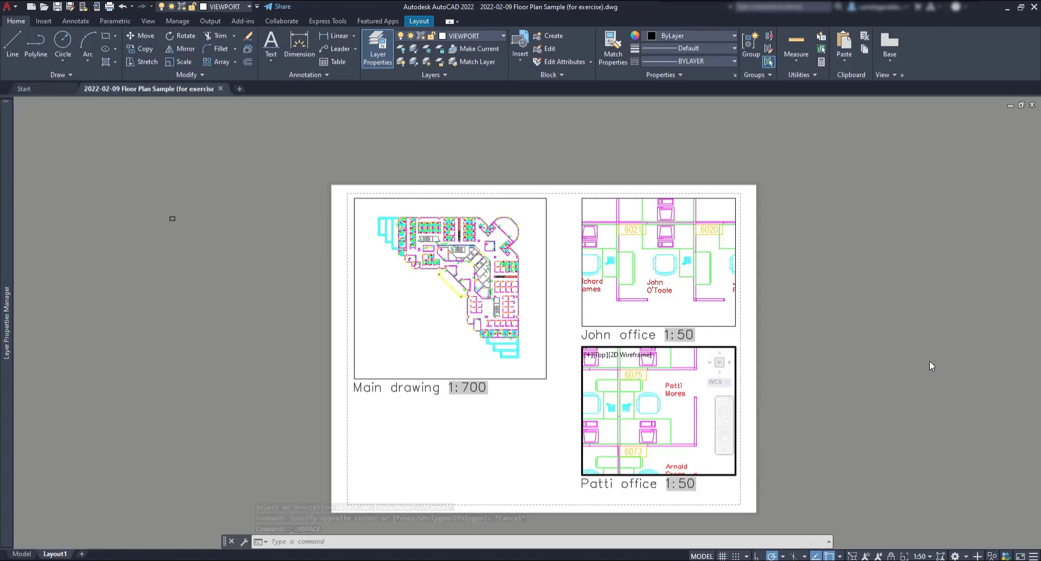
double_click(816, 402)
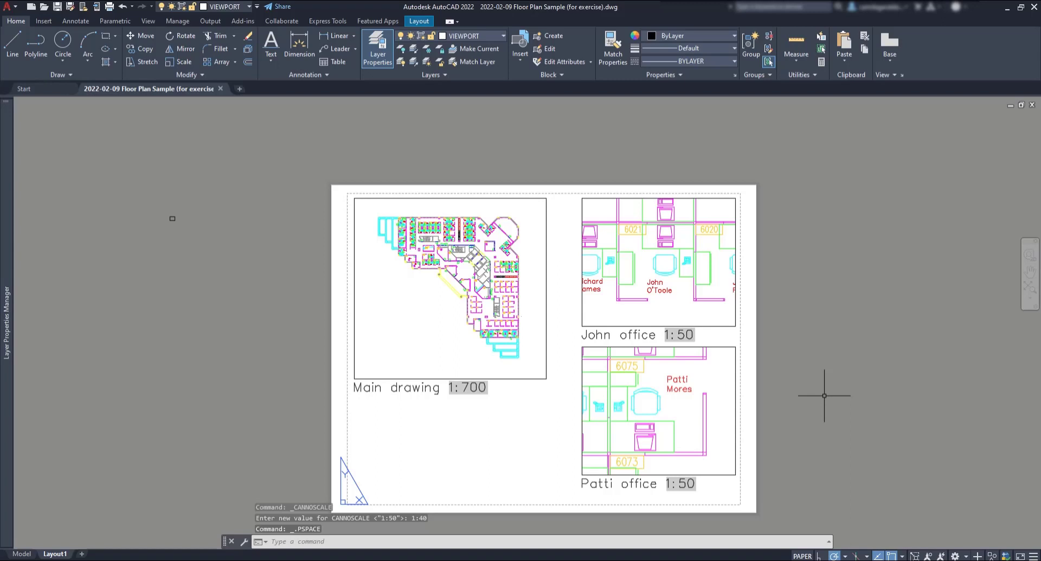
Step: Run REGEN so the Patti office scale field updates to 1:40
text(regen)
key(Return)
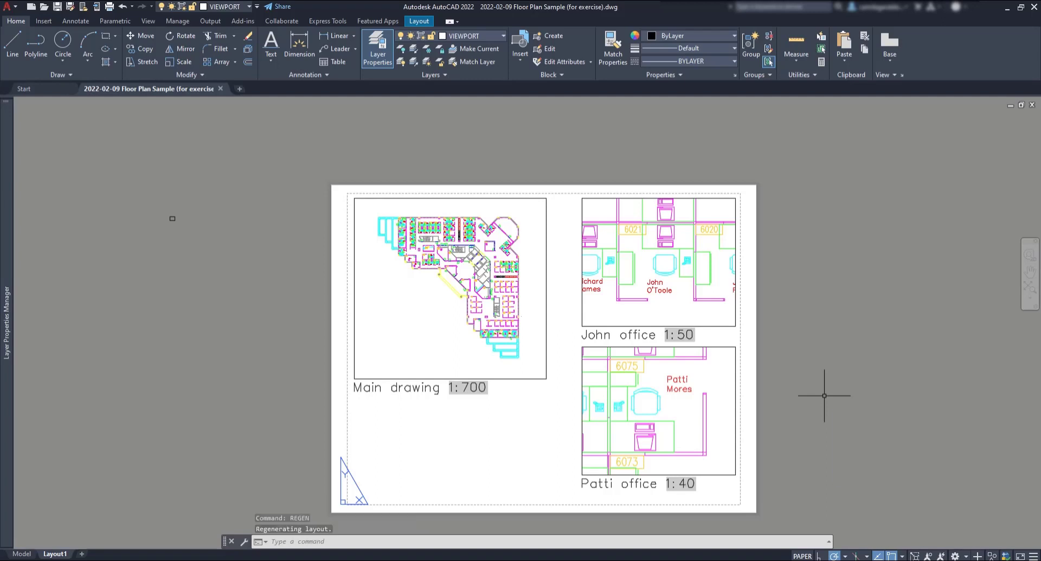